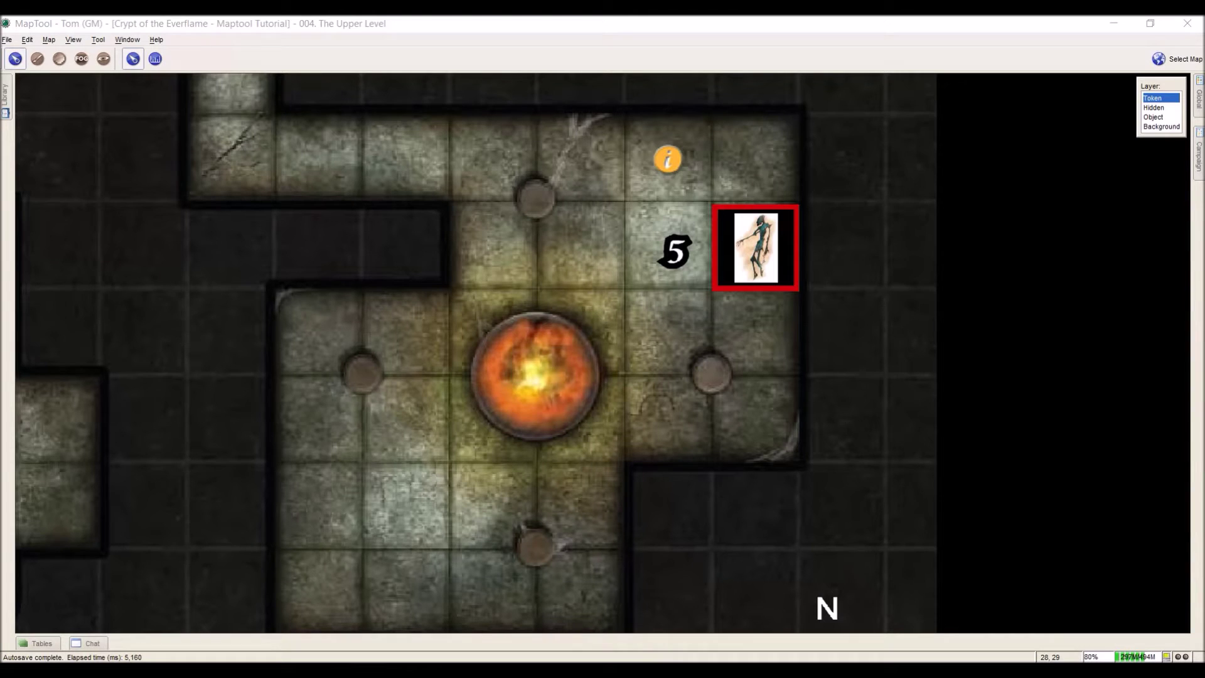
# Select the red-framed creature token on the map and switch to the Maptool Tutorial document in OpenOffice Writer.
pyautogui.click(352, 29)
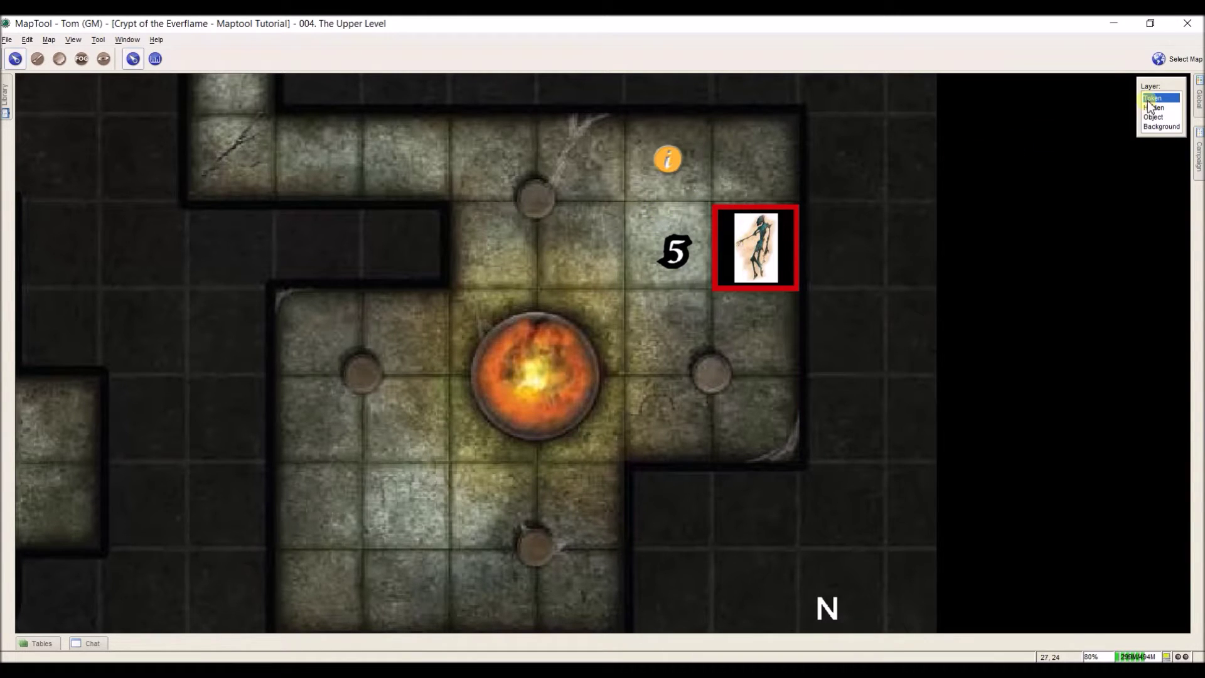
pyautogui.moveTo(780, 244); pyautogui.dragTo(794, 288)
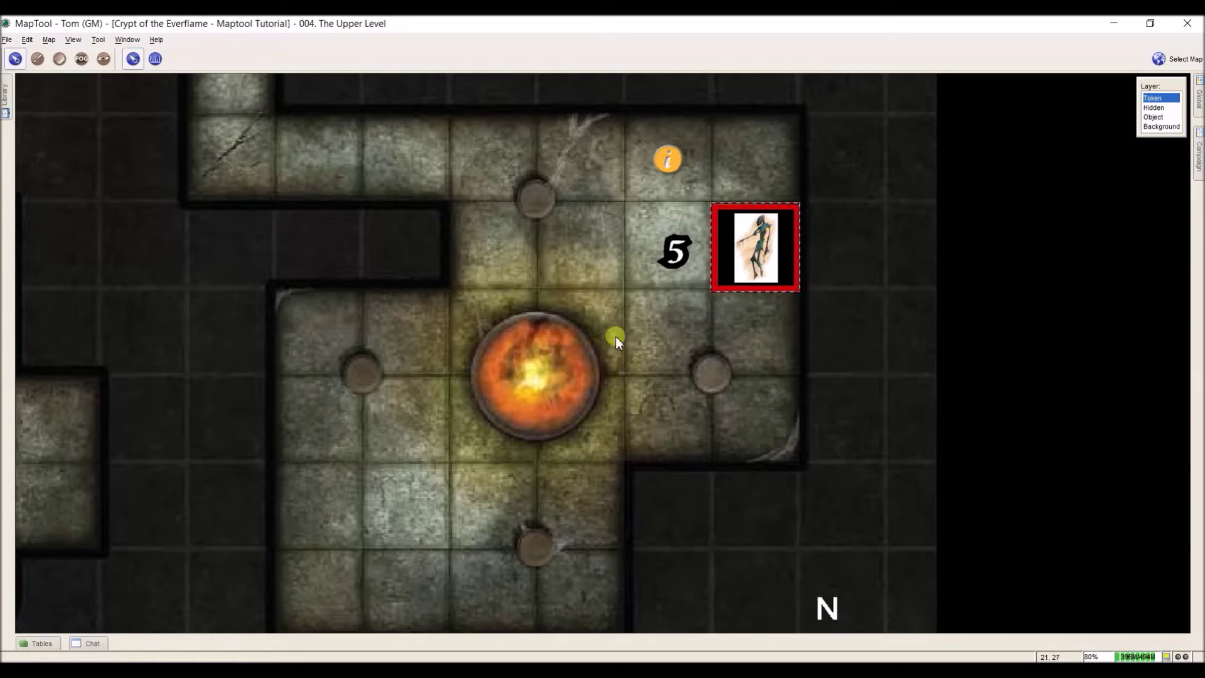
pyautogui.hotkey('alt', 'Tab')
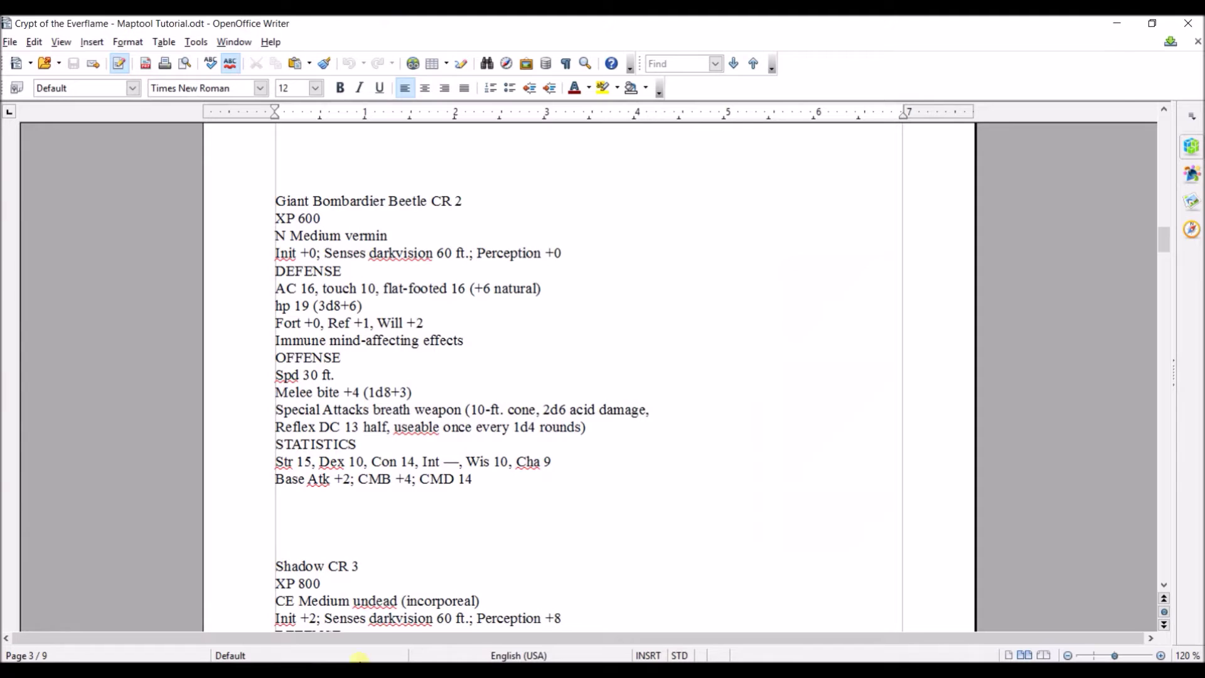
# Examine the Shadow CR 3 stat block from its heading through its special abilities.
pyautogui.scroll(-3, 447, 449)
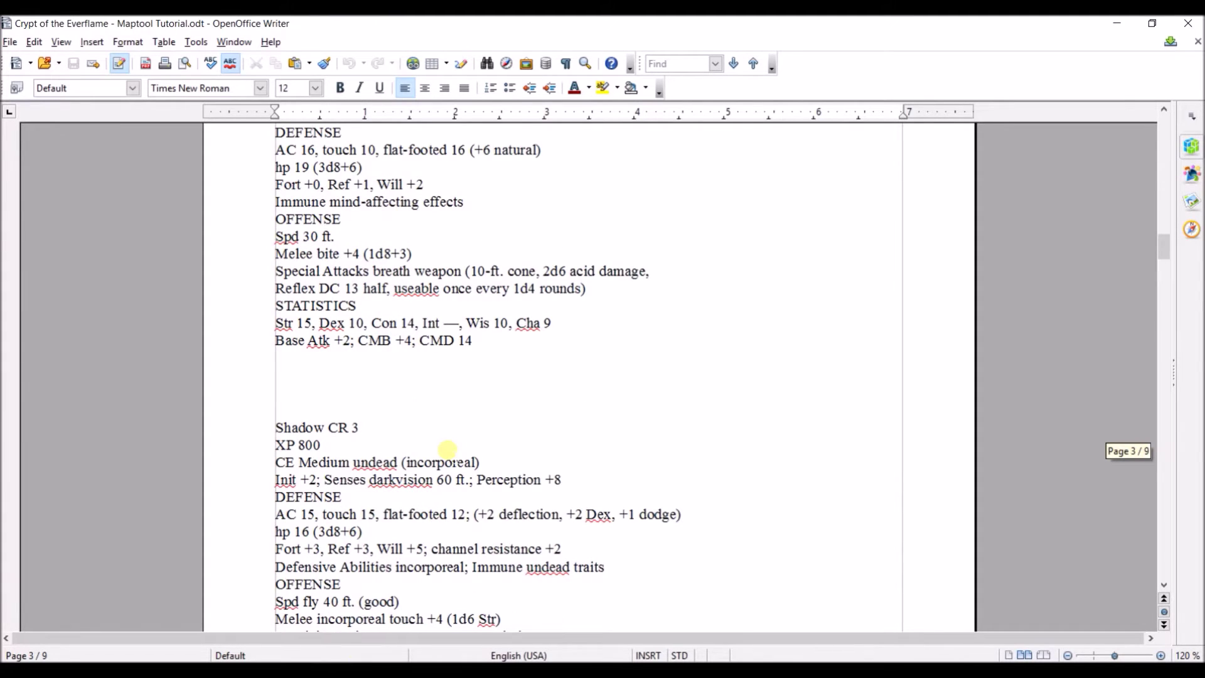
pyautogui.scroll(1, 468, 375)
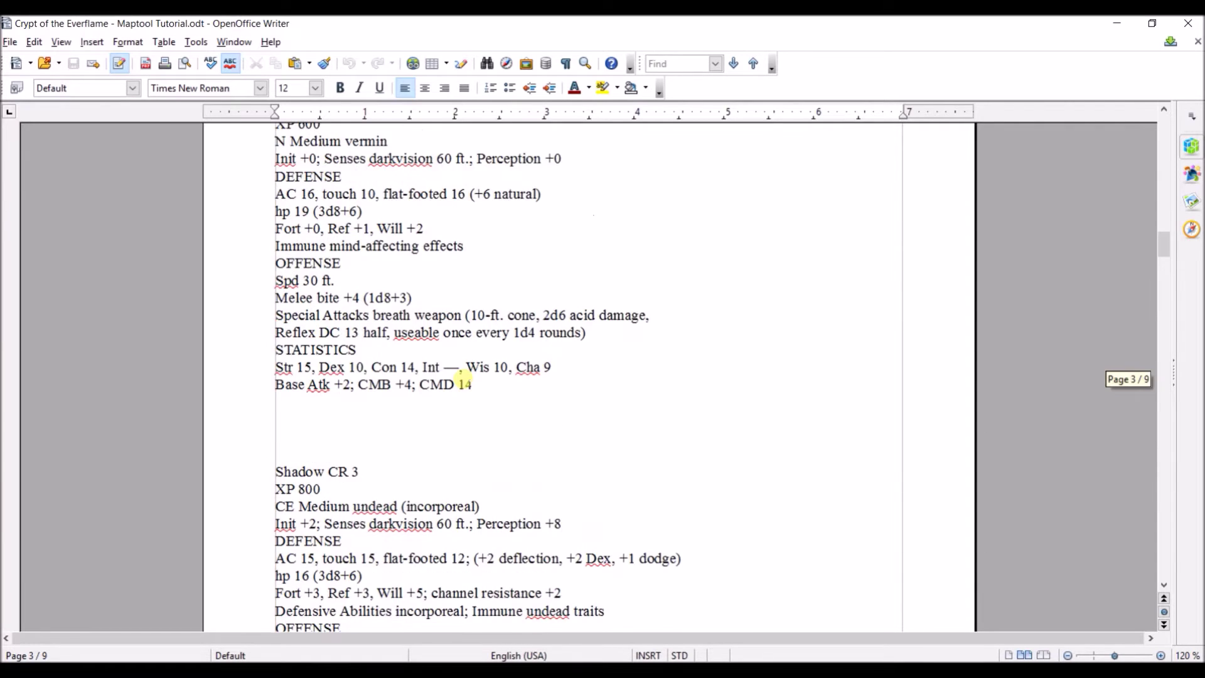
pyautogui.scroll(-5, 467, 384)
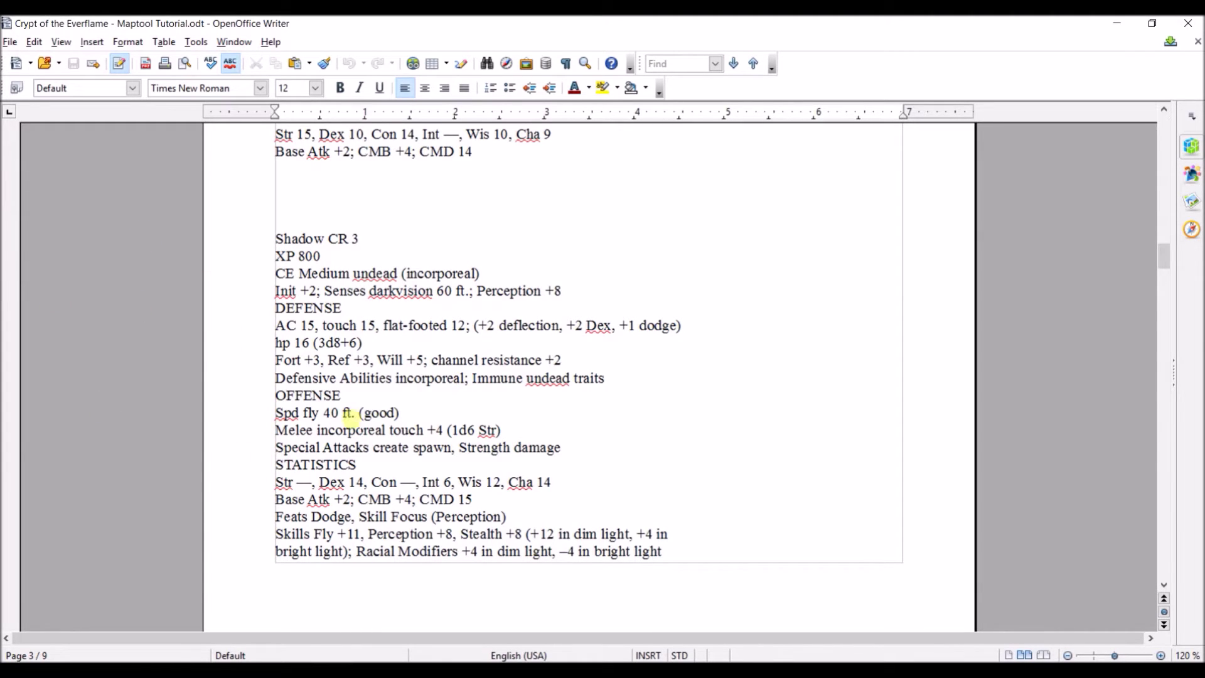
pyautogui.scroll(-2, 480, 358)
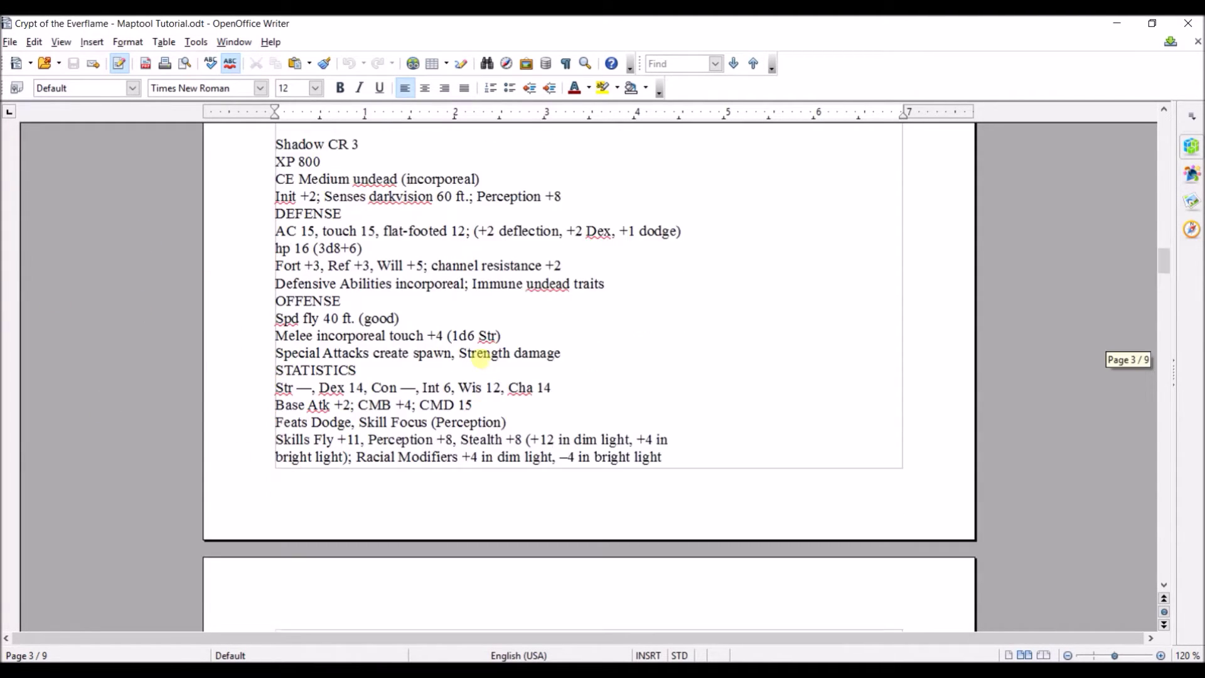
pyautogui.scroll(-2, 480, 358)
pyautogui.scroll(2, 480, 358)
pyautogui.scroll(-4, 482, 360)
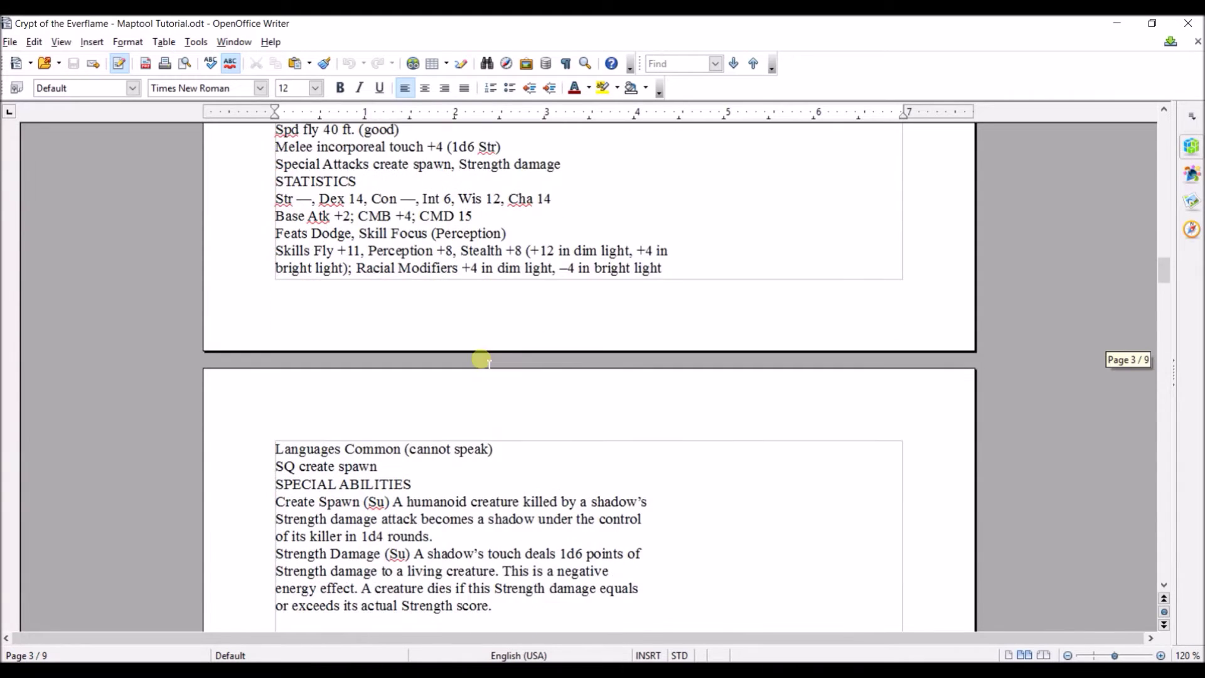
pyautogui.scroll(-3, 482, 360)
pyautogui.scroll(12, 480, 356)
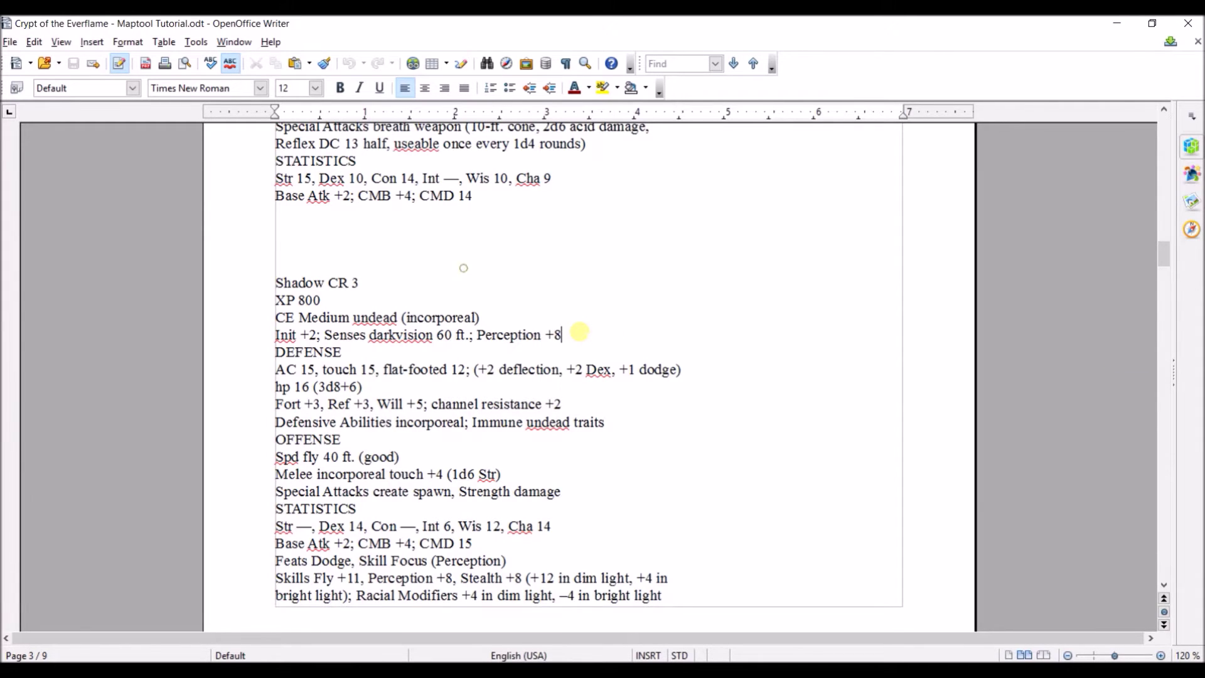
# Insert blank lines before the DEFENSE, OFFENSE, STATISTICS and SPECIAL ABILITIES headings in the Shadow stat block.
pyautogui.click(579, 331)
pyautogui.press('Return')
pyautogui.click(646, 439)
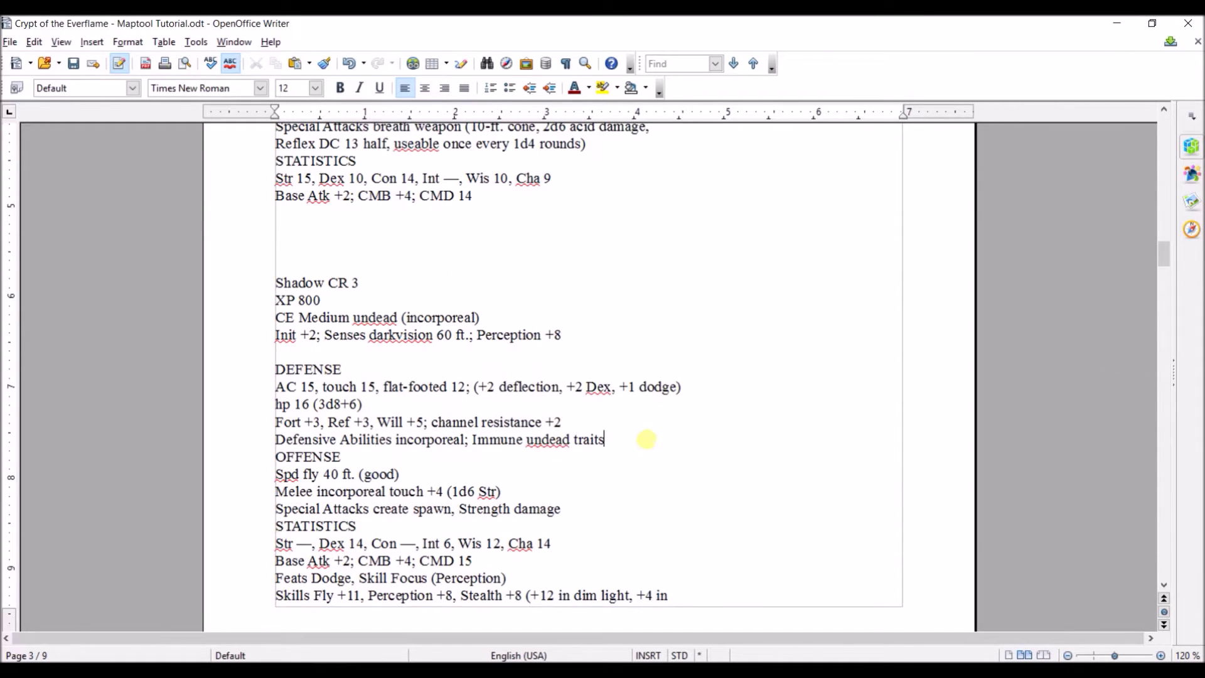
pyautogui.press('Return')
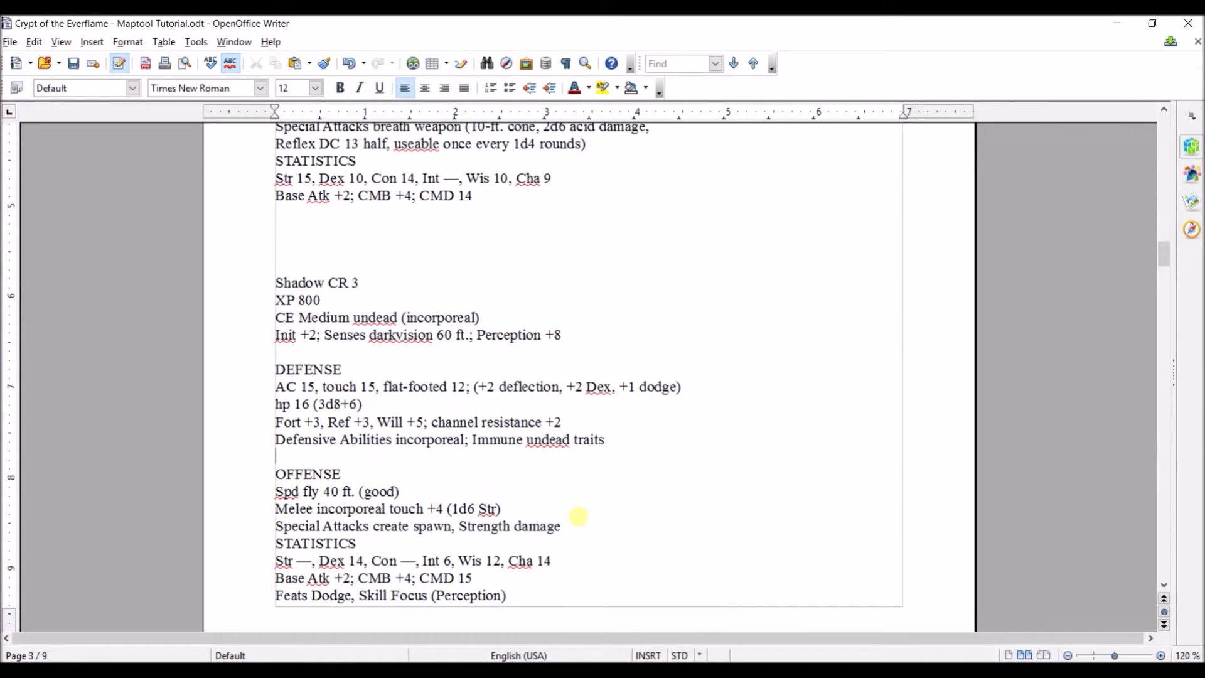
pyautogui.click(576, 525)
pyautogui.press('Return')
pyautogui.scroll(-1, 578, 524)
pyautogui.scroll(-6, 578, 524)
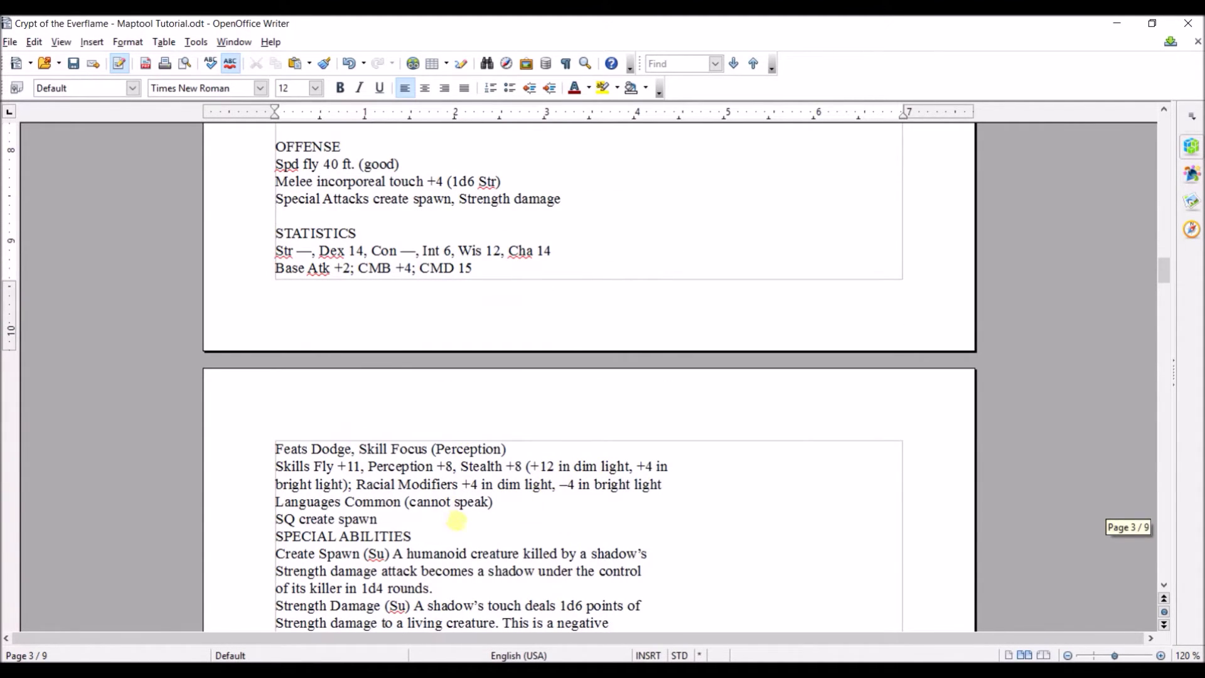
pyautogui.click(461, 521)
pyautogui.press('Return')
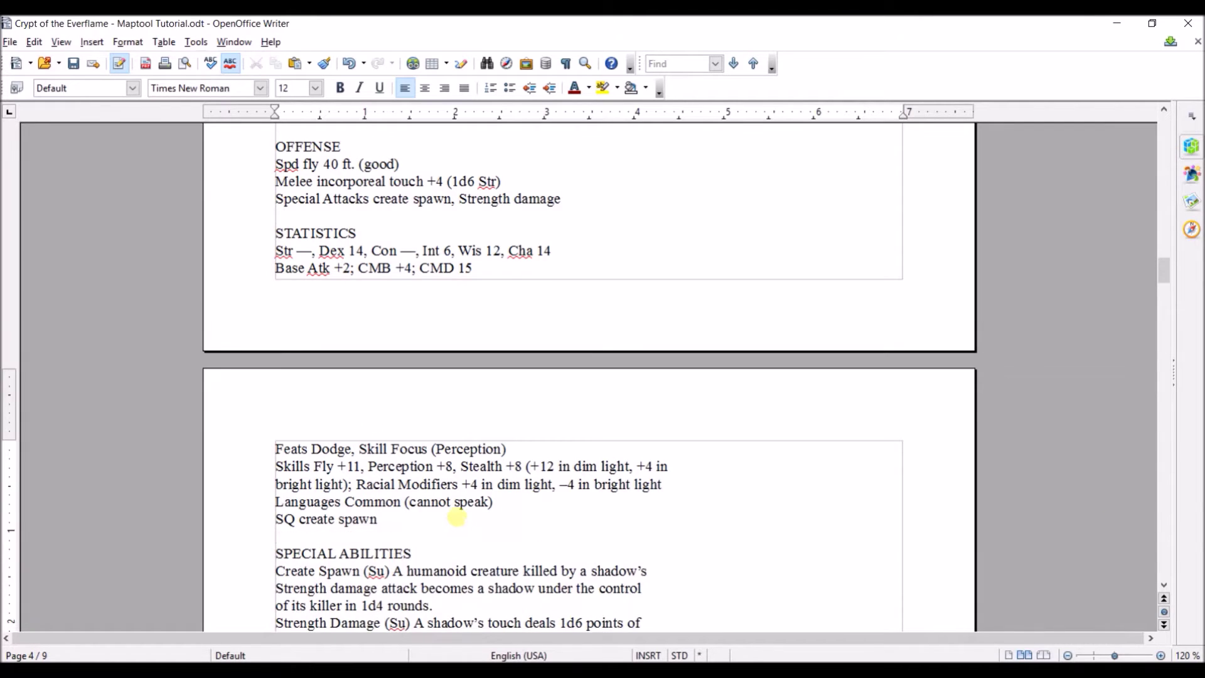
# Remove the line breaks inside the Shadow's Skills entry and Create Spawn ability so each runs as continuous text.
pyautogui.scroll(2, 462, 521)
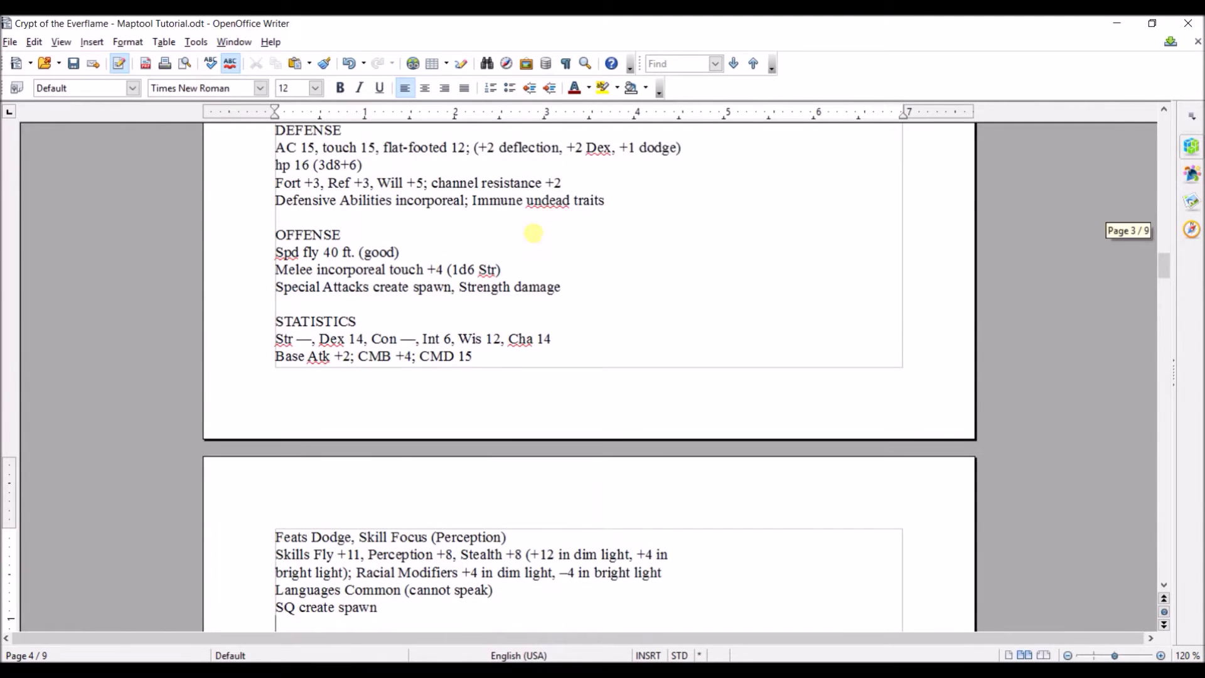
pyautogui.scroll(-4, 533, 232)
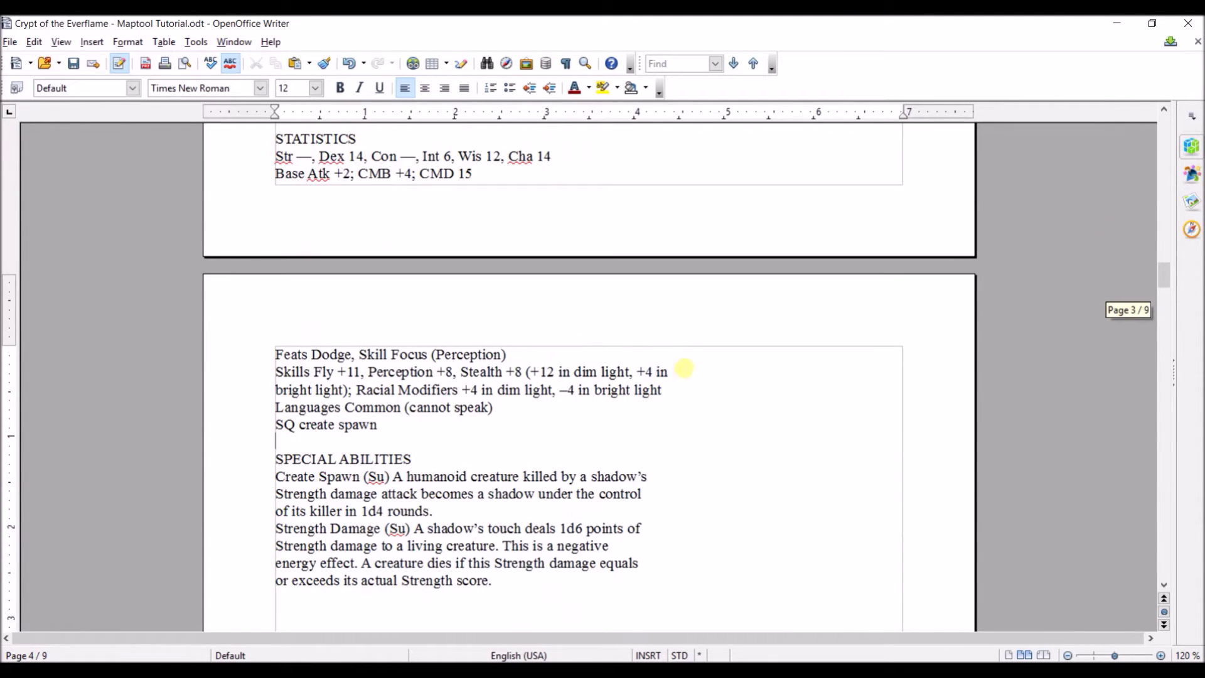
pyautogui.click(681, 371)
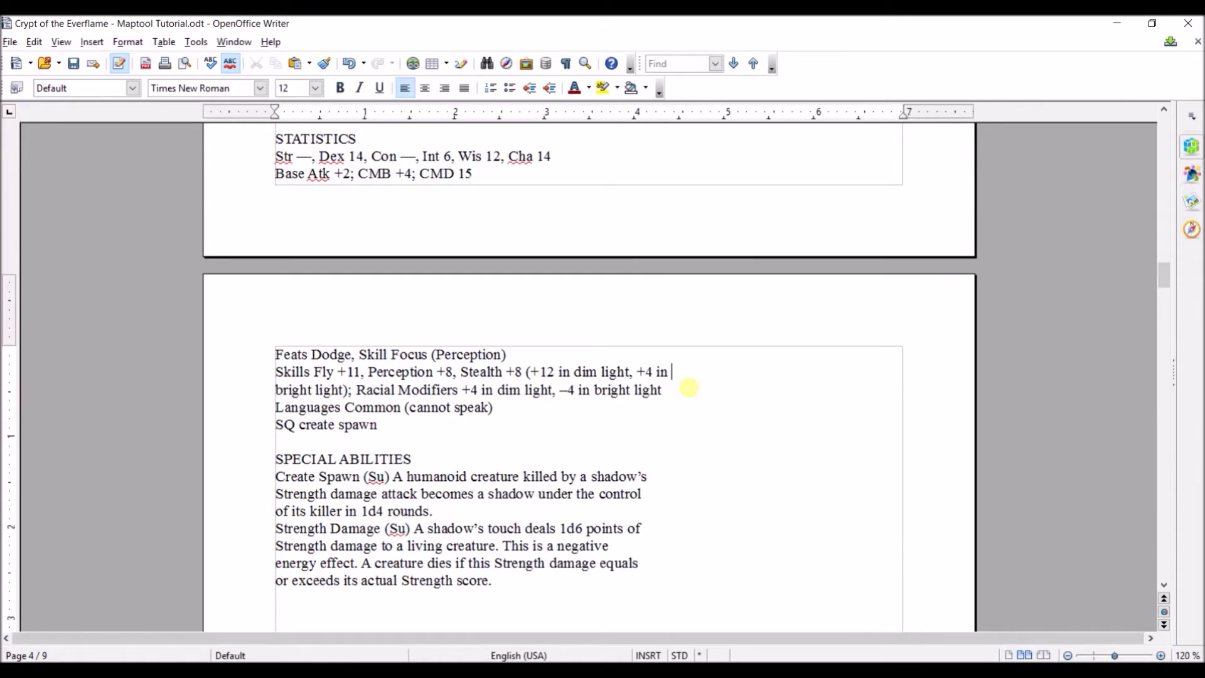
pyautogui.press('Delete')
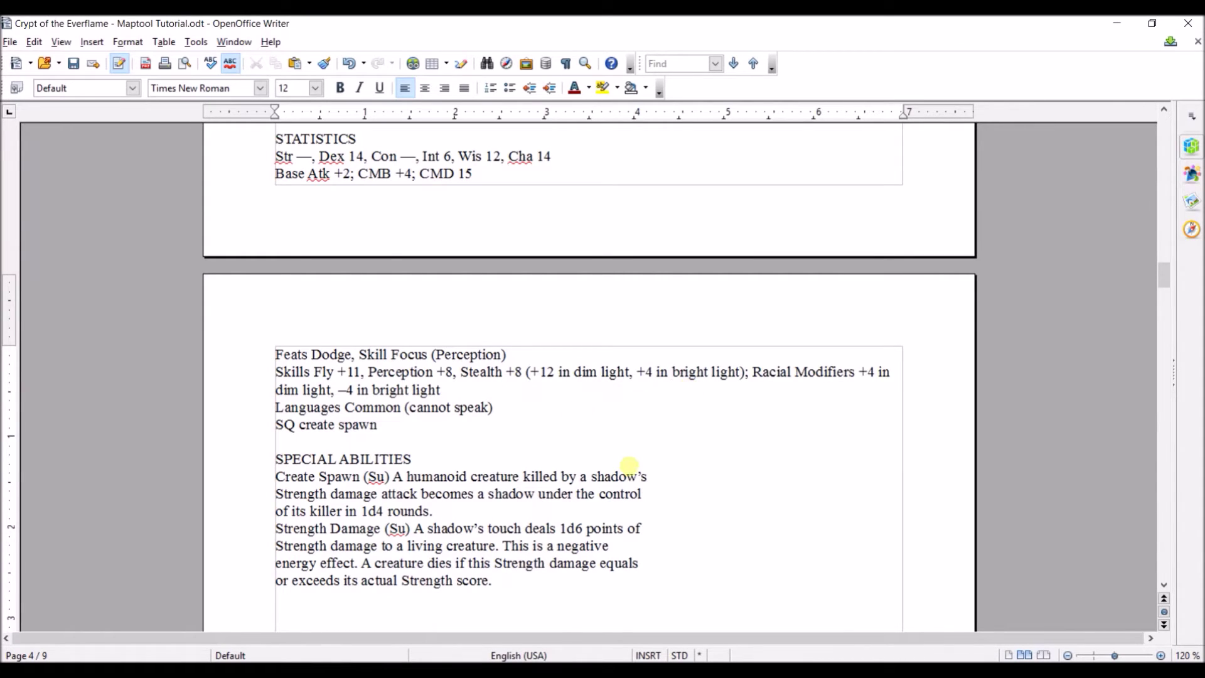
pyautogui.click(662, 475)
pyautogui.press('Delete')
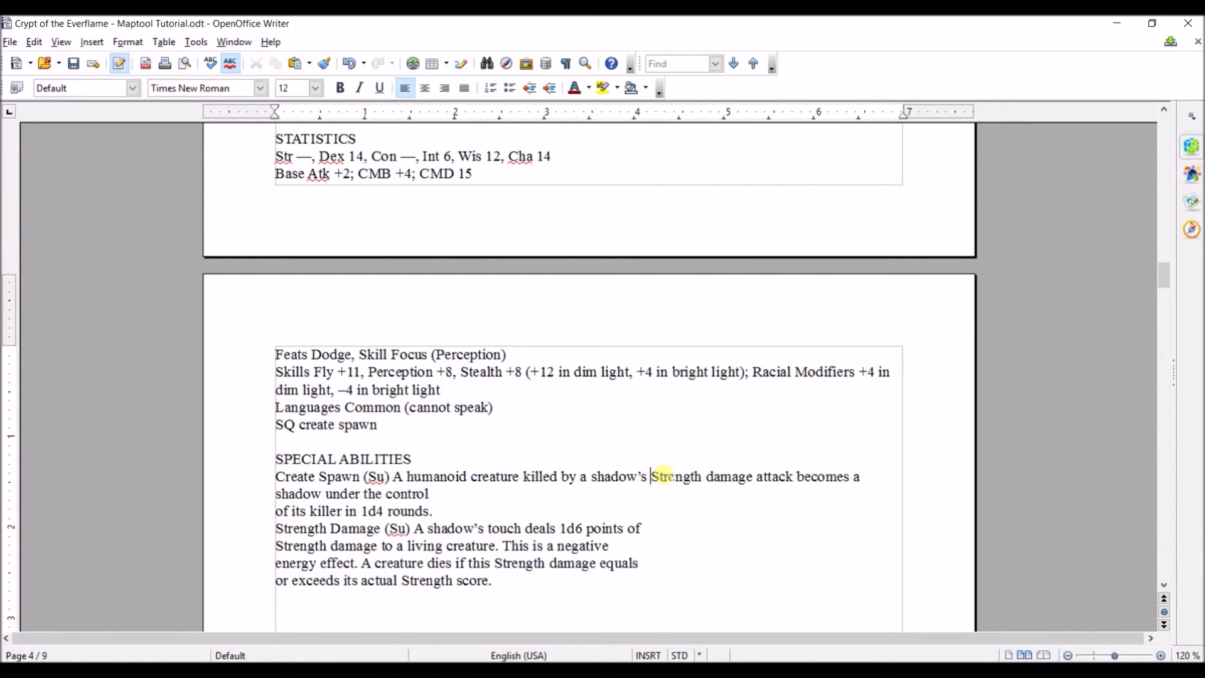
pyautogui.press('Down')
pyautogui.press('Delete')
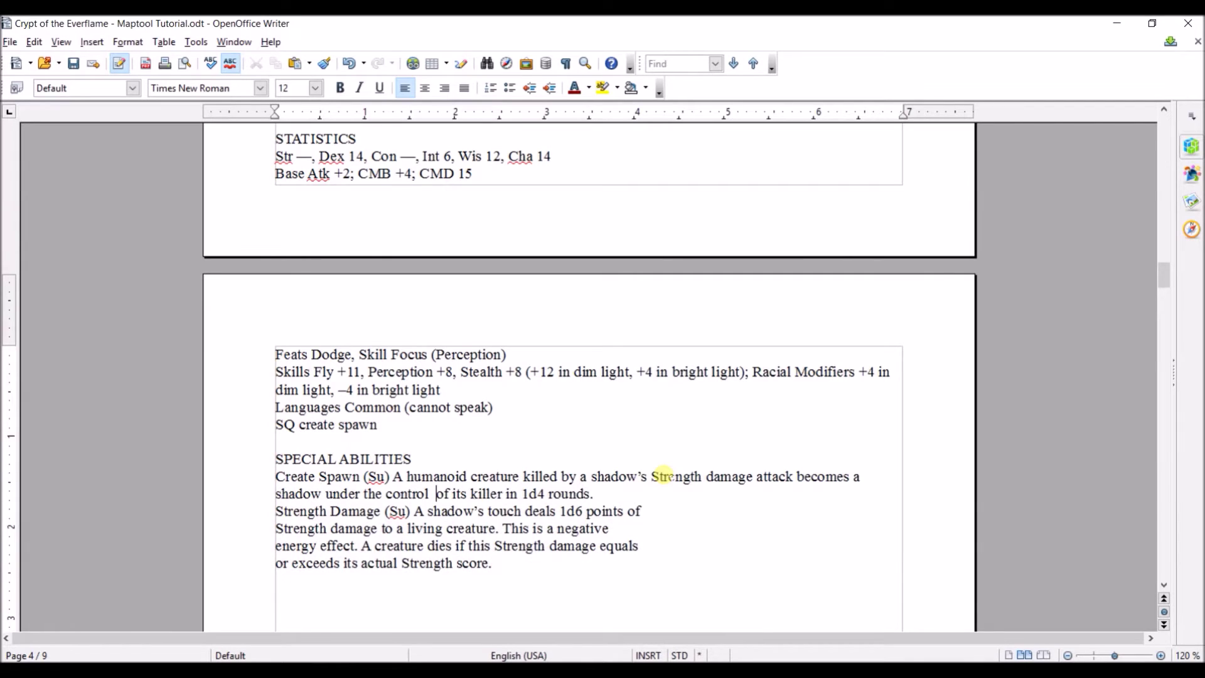
pyautogui.press('Delete')
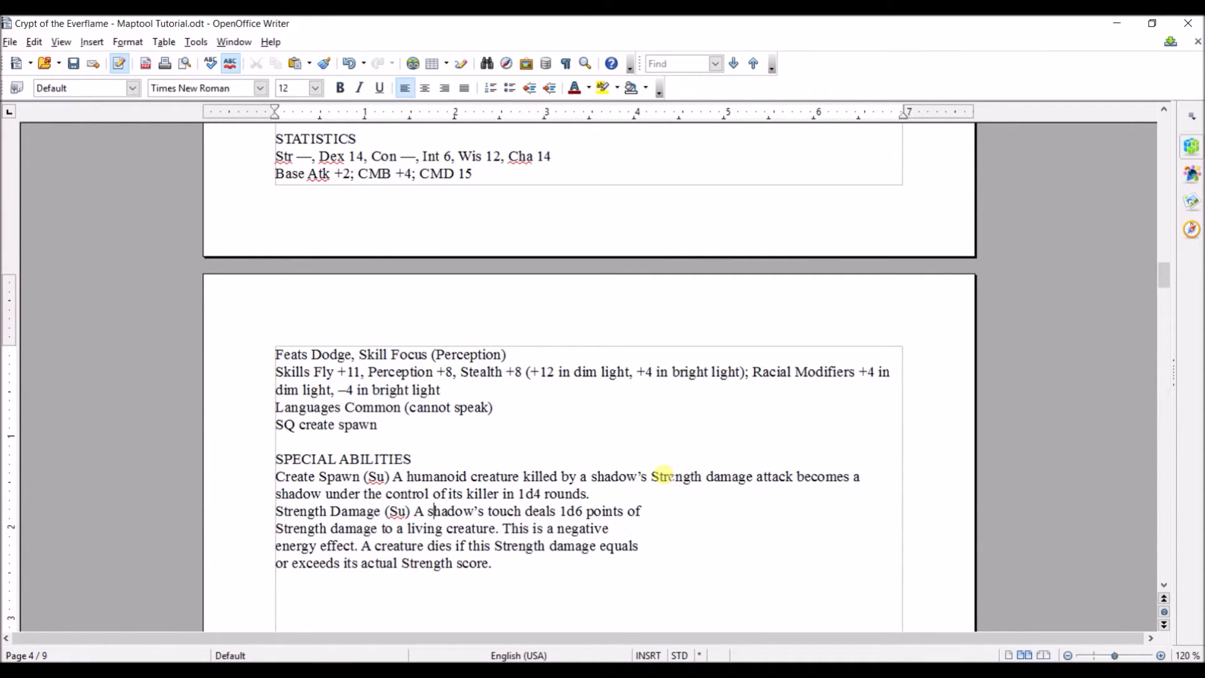
# Remove the line breaks inside the Shadow's Strength Damage ability so it runs as one continuous paragraph.
pyautogui.press('End')
pyautogui.press('Delete')
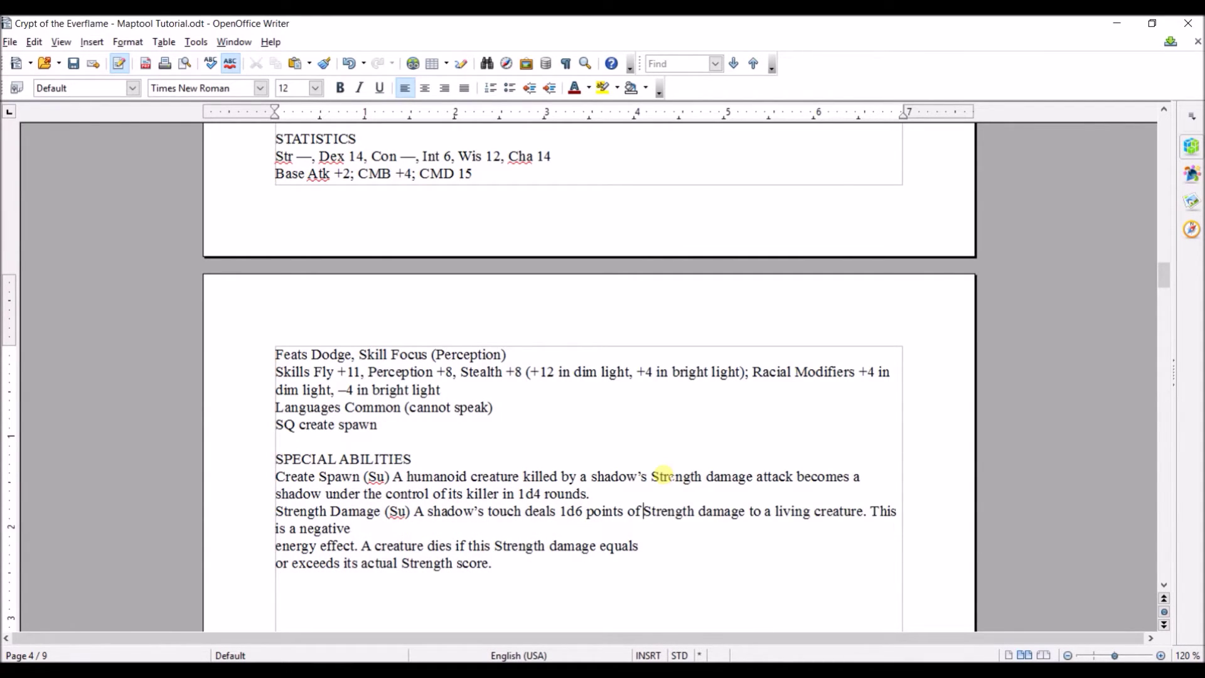
pyautogui.press('Down')
pyautogui.press('Delete')
pyautogui.press('End')
pyautogui.press('Delete')
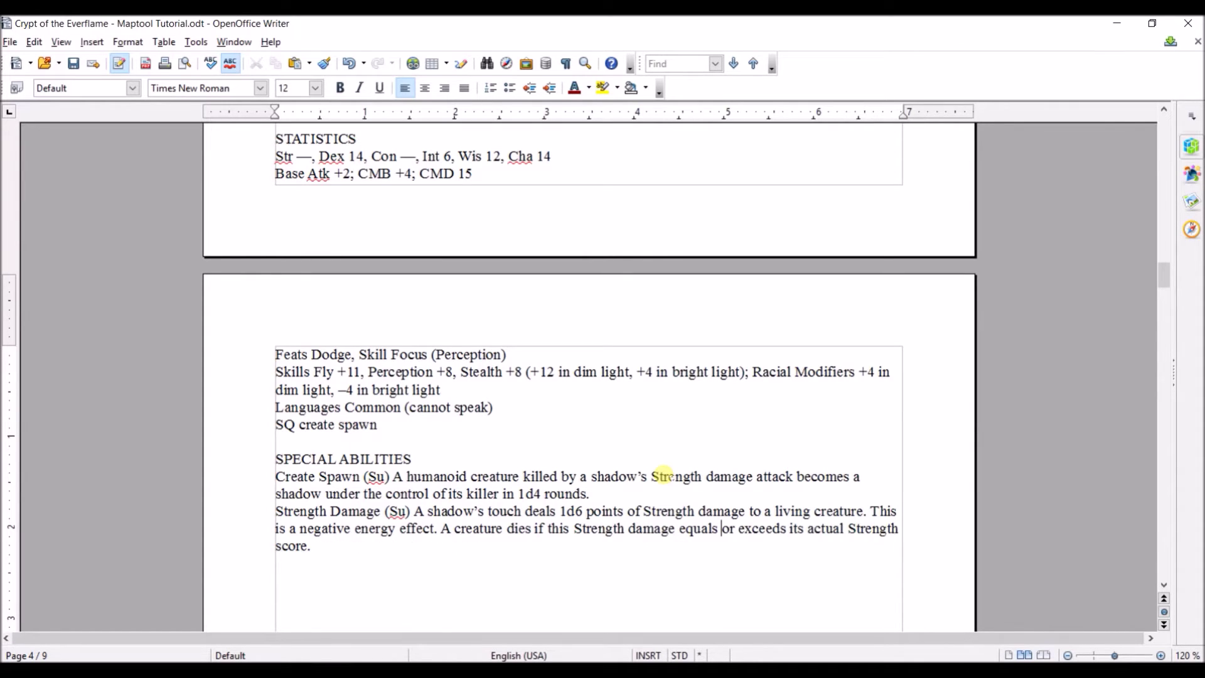
pyautogui.click(396, 530)
pyautogui.press('Delete')
# Copy the whole Shadow stat block, from the Shadow CR 3 heading to the end of the Strength Damage ability.
pyautogui.scroll(7, 411, 575)
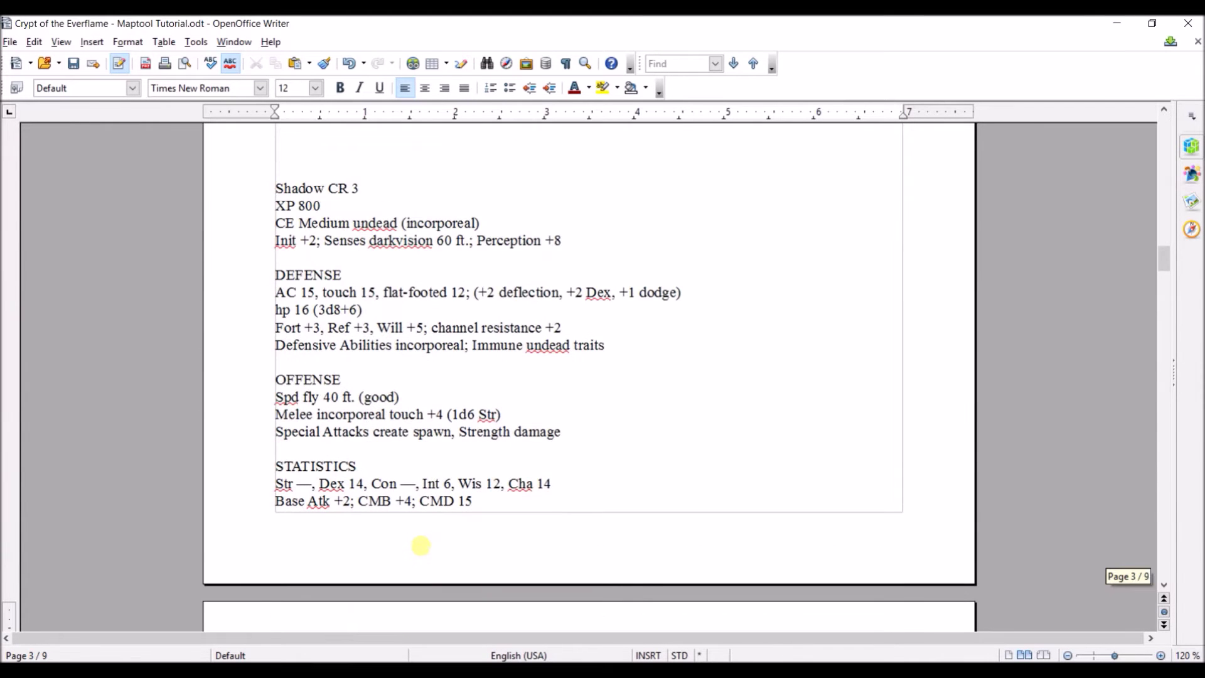
pyautogui.scroll(-8, 421, 545)
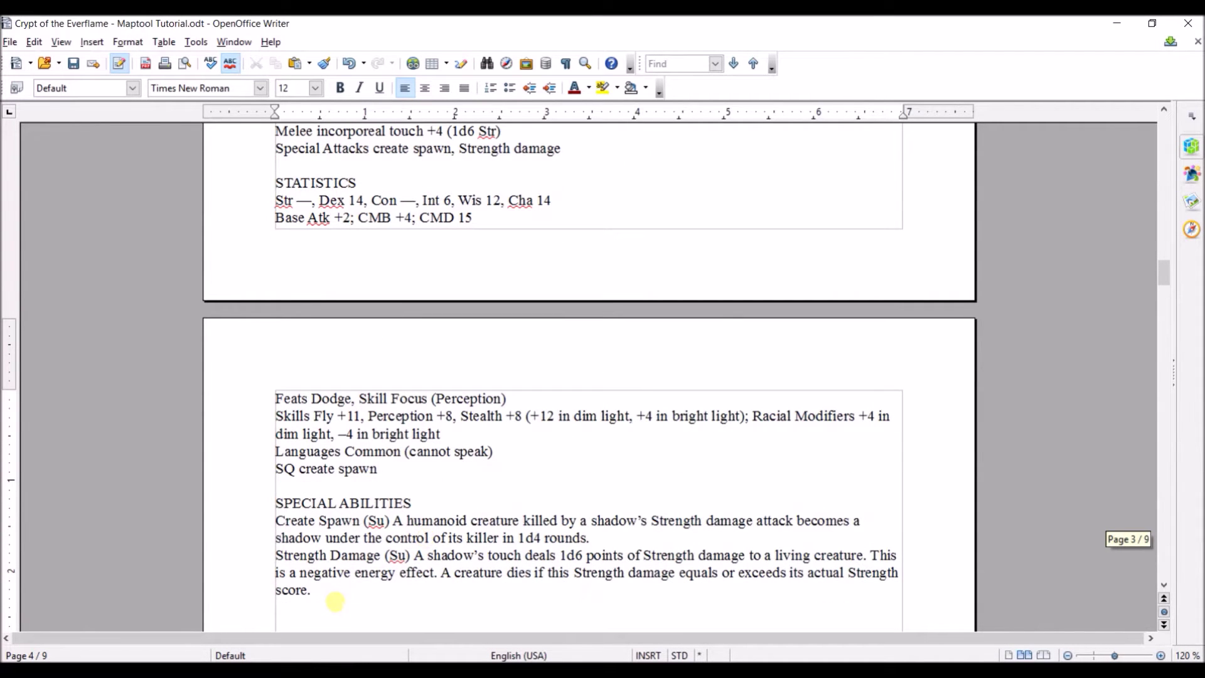
pyautogui.moveTo(311, 590); pyautogui.dragTo(259, 313)
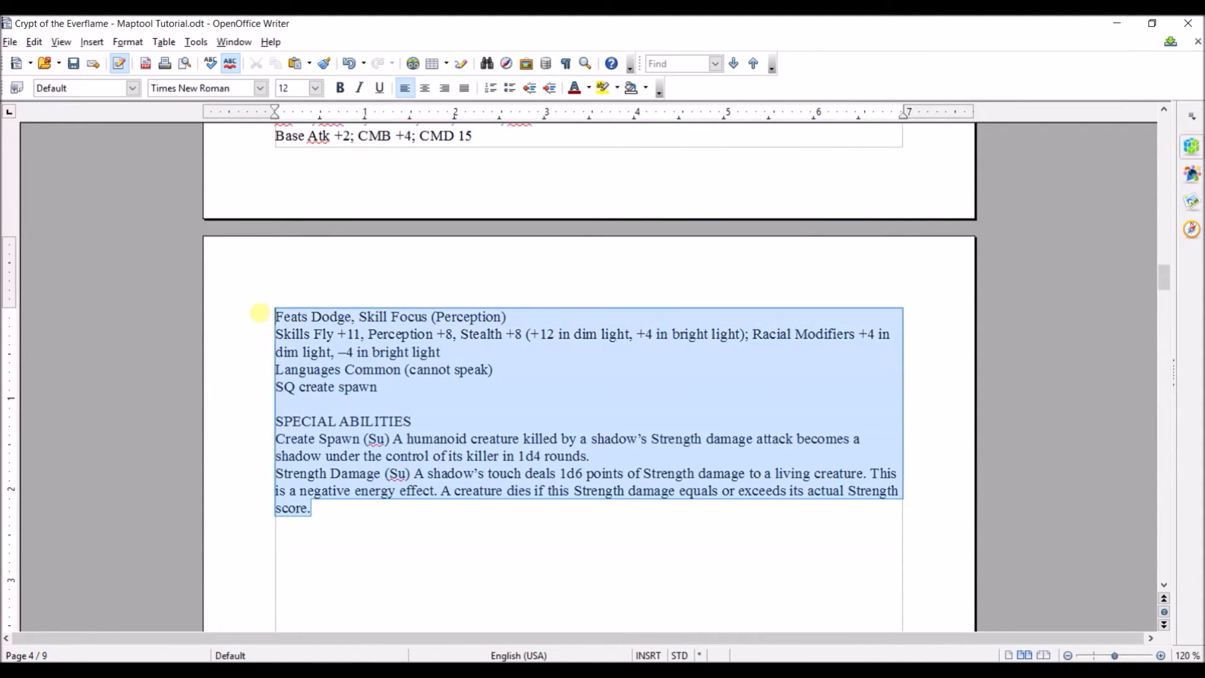
pyautogui.hotkey('shift', 'Up')
pyautogui.hotkey('shift', 'Up')
pyautogui.hotkey('shift', 'Up')
pyautogui.hotkey('shift', 'Up')
pyautogui.hotkey('shift', 'Up')
pyautogui.hotkey('shift', 'Up')
pyautogui.hotkey('shift', 'Up')
pyautogui.hotkey('shift', 'Up')
pyautogui.hotkey('shift', 'Up')
pyautogui.hotkey('shift', 'Up')
pyautogui.hotkey('shift', 'Up')
pyautogui.hotkey('shift', 'Up')
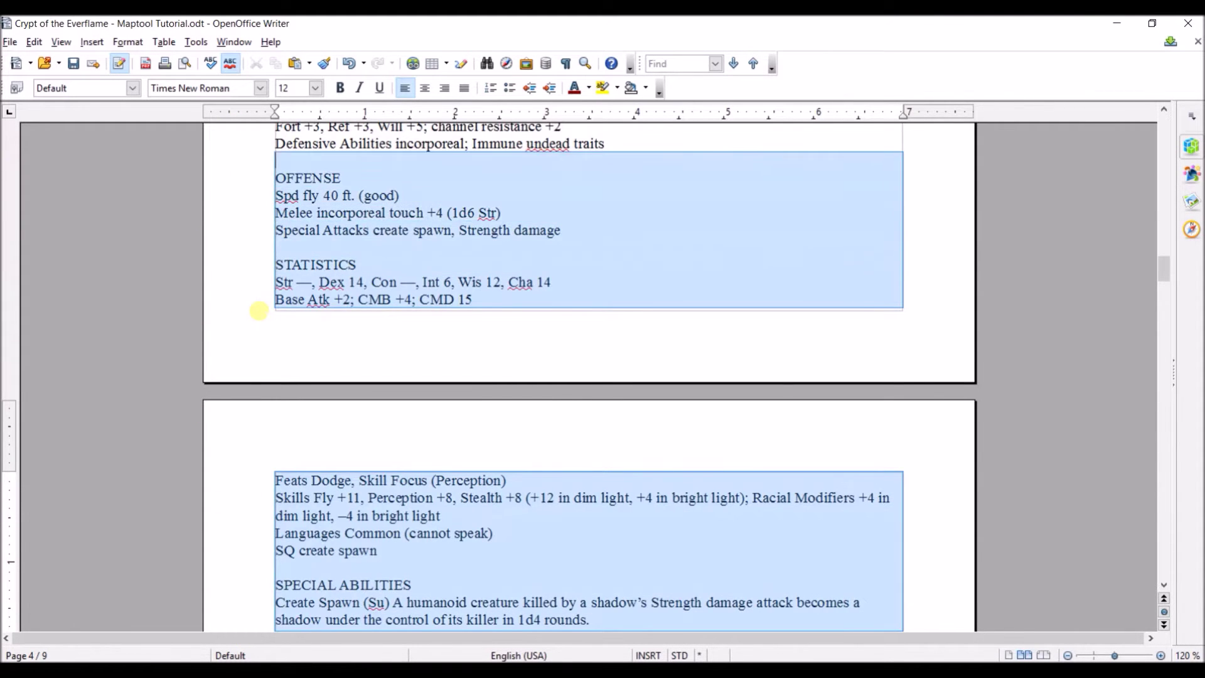
pyautogui.hotkey('shift', 'Up')
pyautogui.hotkey('shift', 'Up')
pyautogui.hotkey('shift', 'Up')
pyautogui.hotkey('shift', 'Up')
pyautogui.hotkey('shift', 'Up')
pyautogui.hotkey('shift', 'Up')
pyautogui.hotkey('shift', 'Up')
pyautogui.hotkey('ctrl', 'c')
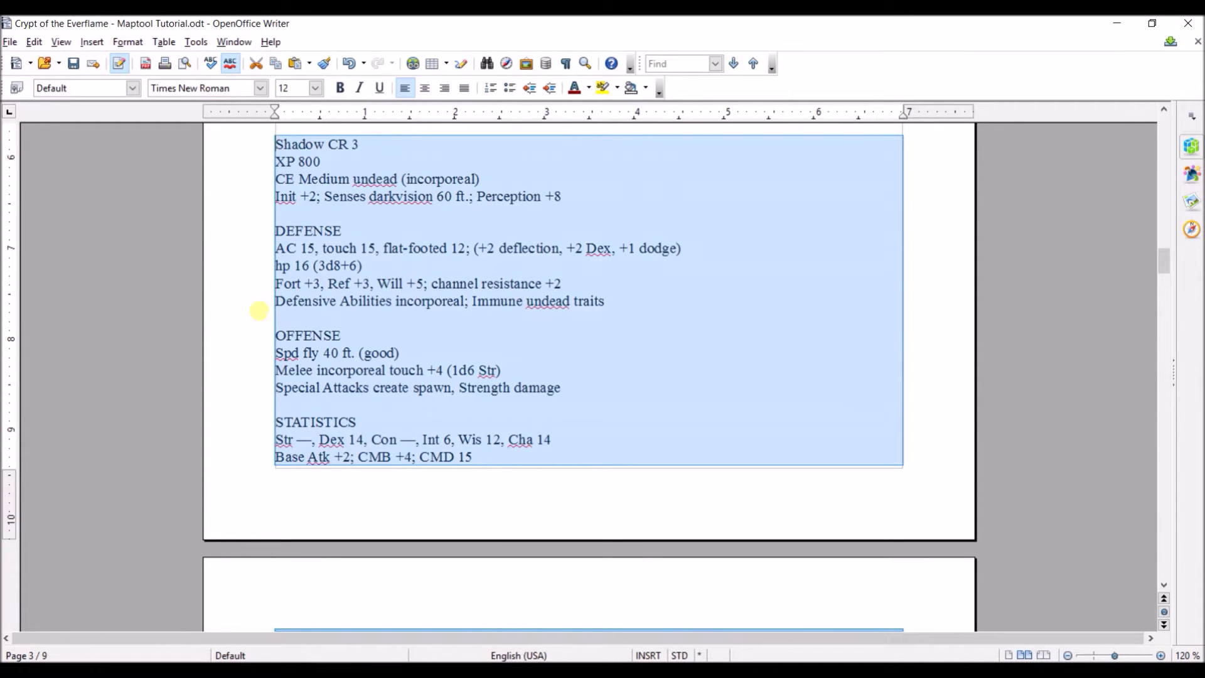
# Switch back to MapTool and paste the Shadow stat block into the creature token's GM Notes.
pyautogui.hotkey('alt', 'Tab')
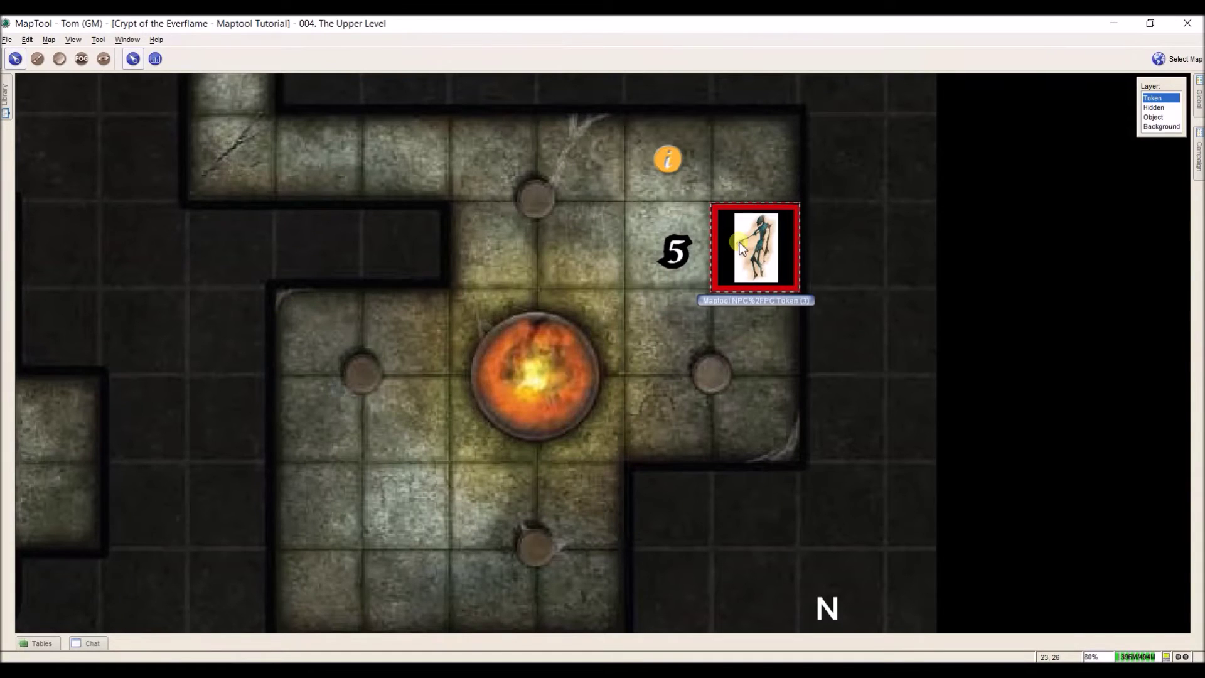
pyautogui.doubleClick(741, 247)
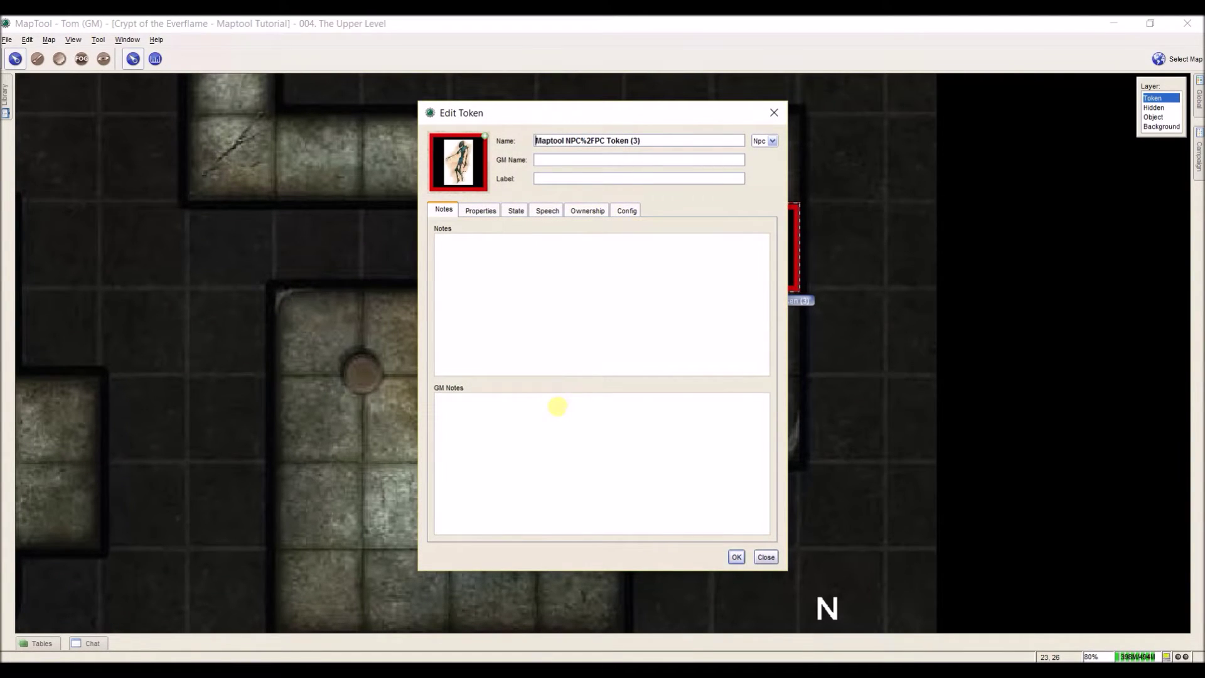
pyautogui.click(557, 406)
pyautogui.hotkey('ctrl', 'v')
pyautogui.click(545, 313)
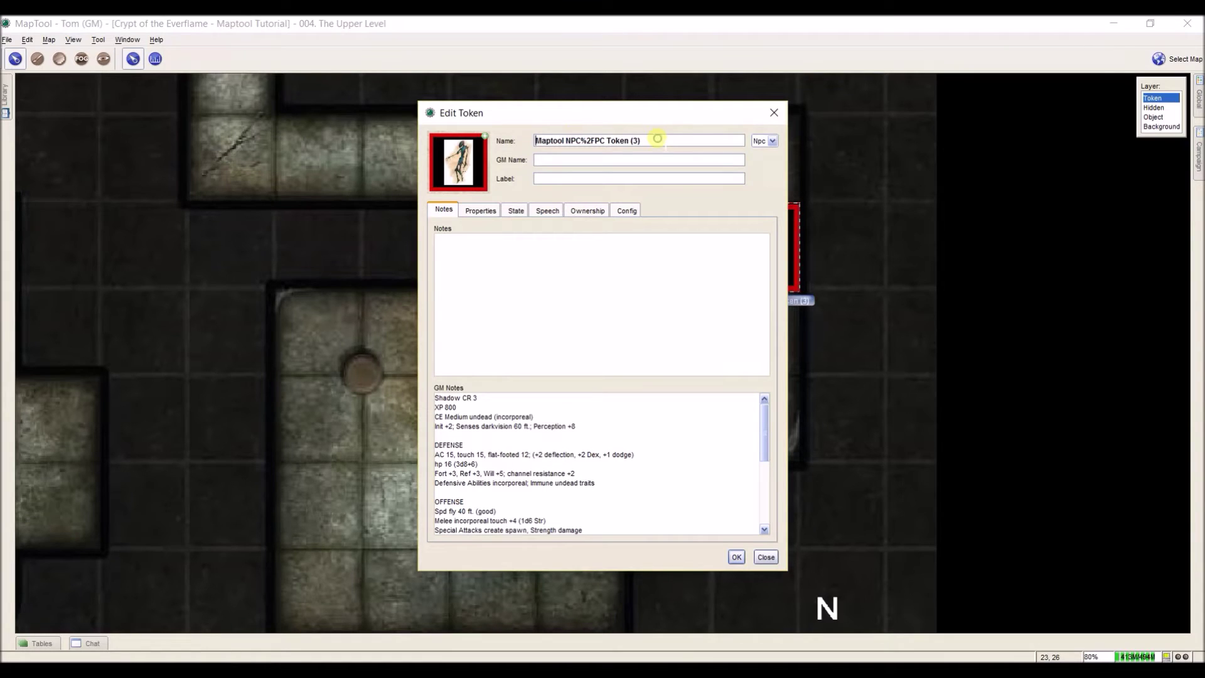
# Name the token Enemy, set its GM name to Shadow, and apply the token edits.
pyautogui.tripleClick(667, 141)
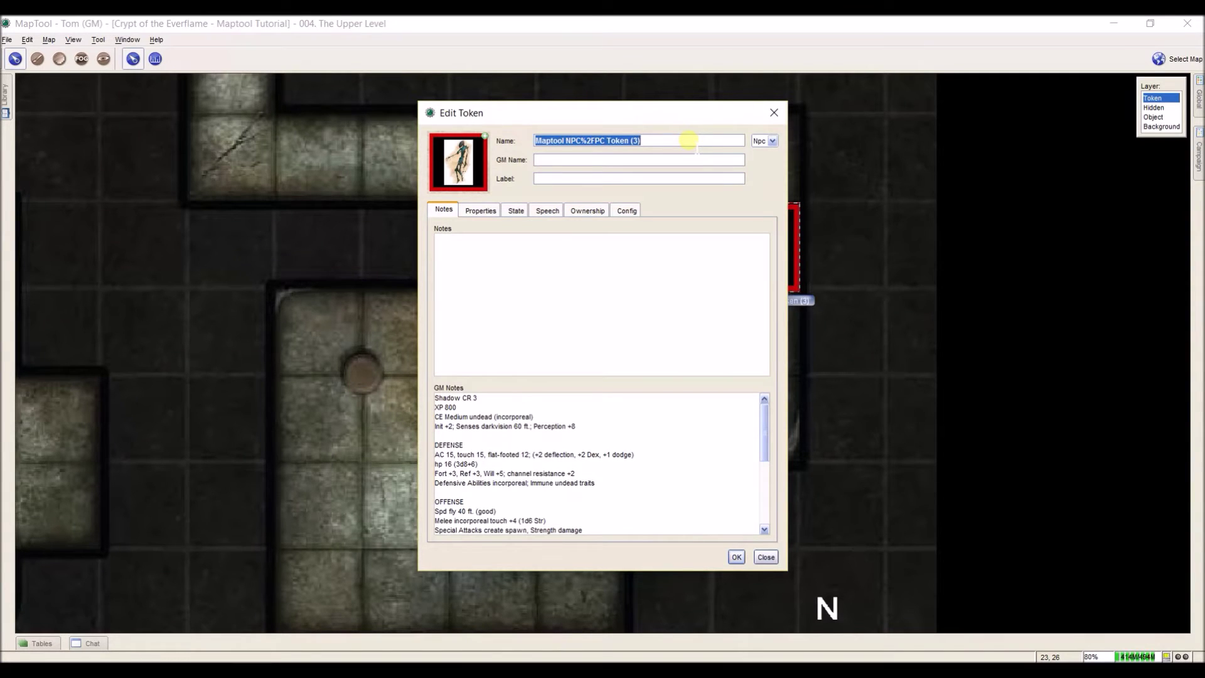
pyautogui.write('Enemy')
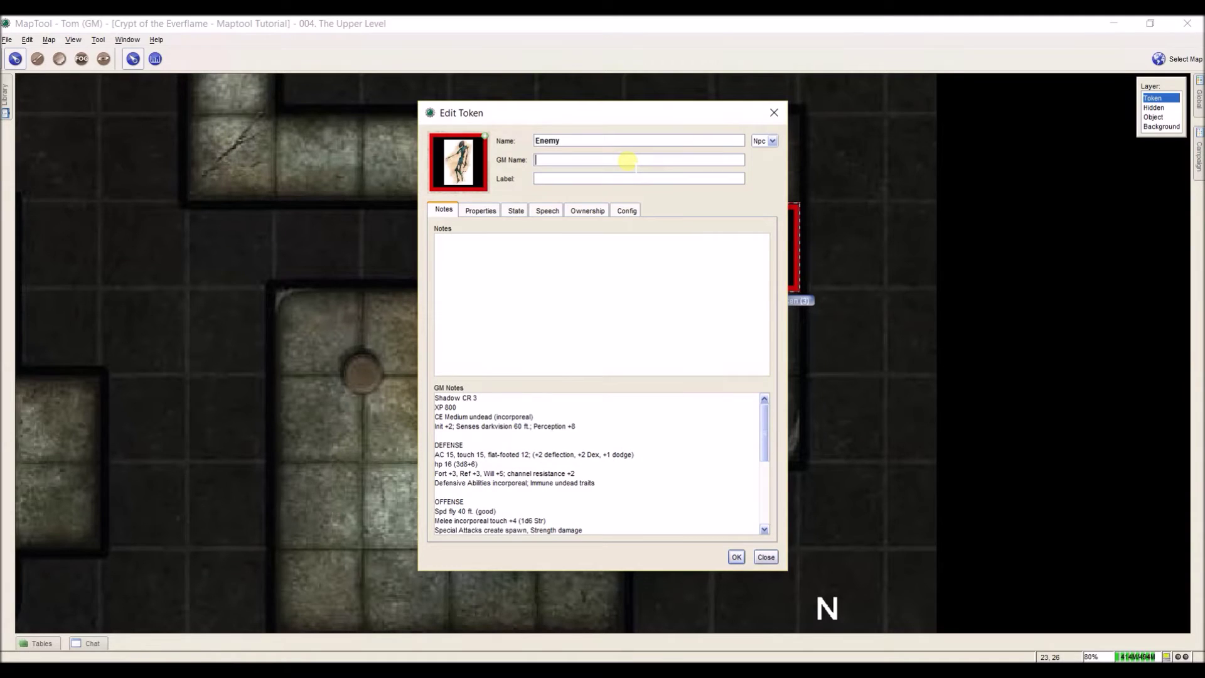
pyautogui.write('Shadow')
pyautogui.click(736, 558)
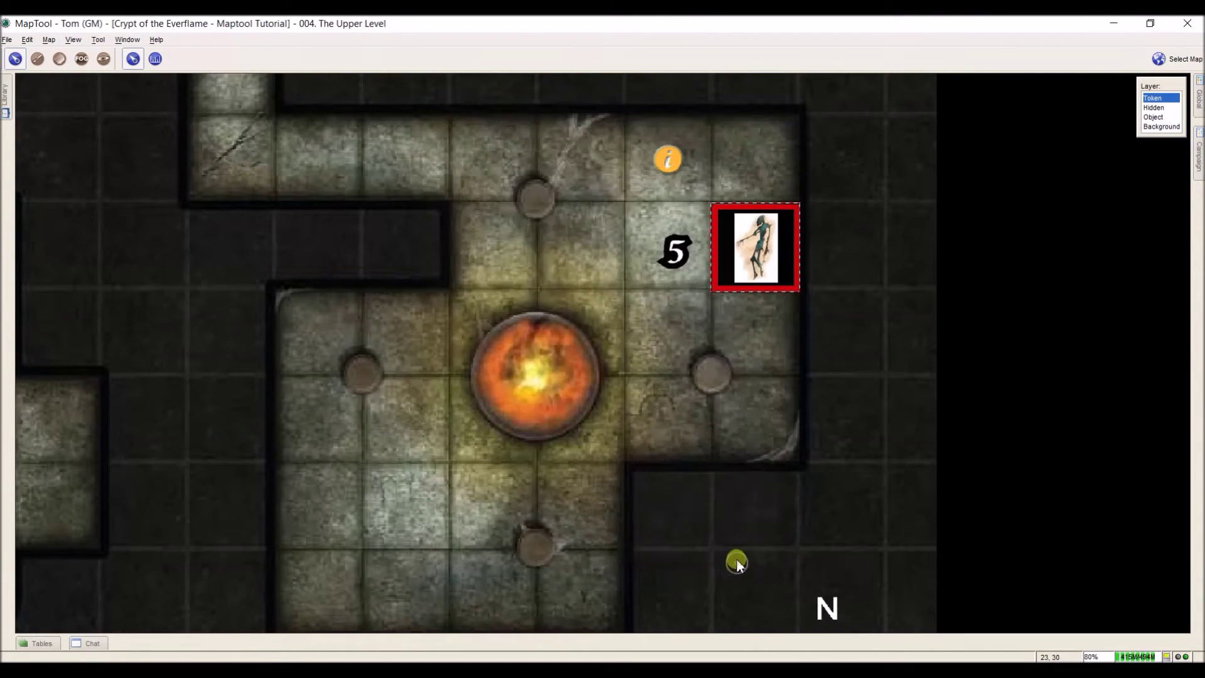
# Reopen the Enemy token's properties to review its names and notes, and close the dialog.
pyautogui.doubleClick(758, 251)
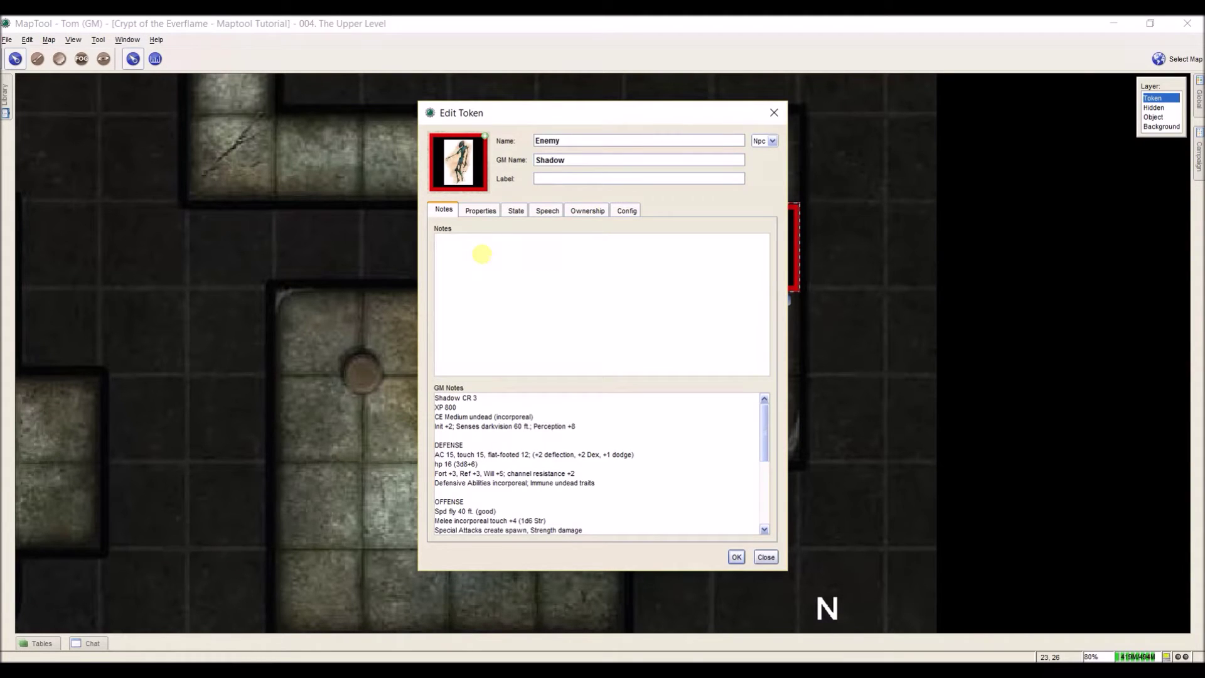
pyautogui.click(457, 241)
pyautogui.click(738, 558)
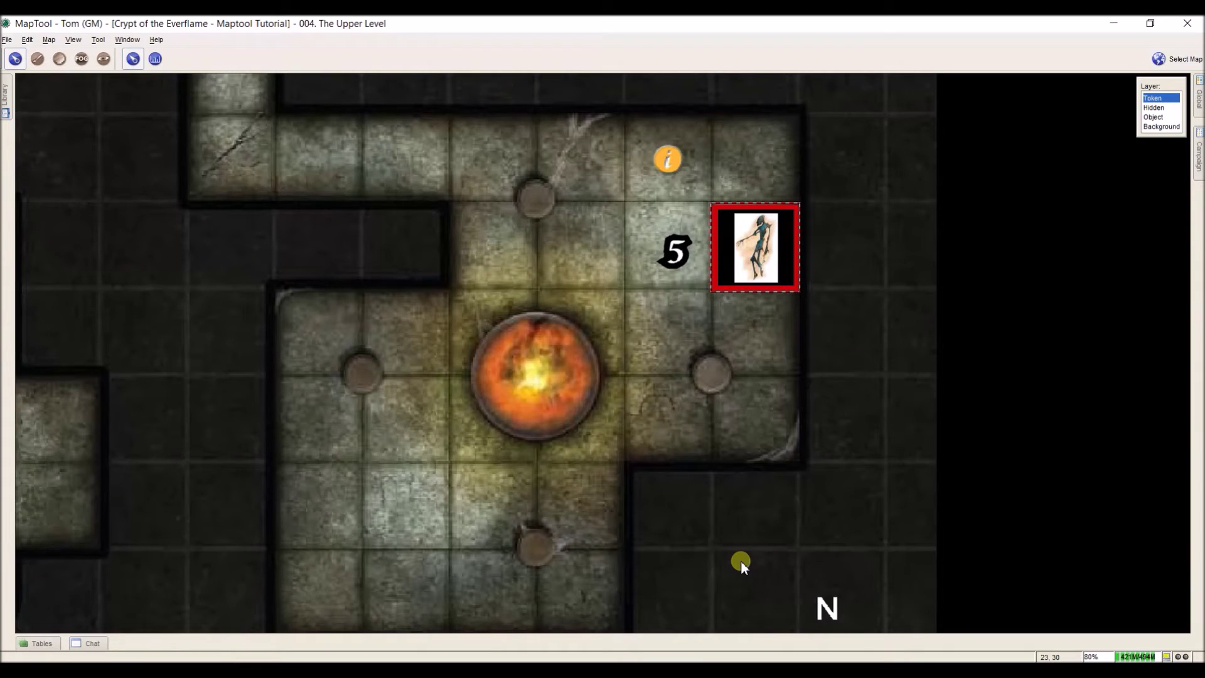
# Switch to the adventure document in OpenOffice Writer and remove the already copied Shadow stat block.
pyautogui.doubleClick(741, 279)
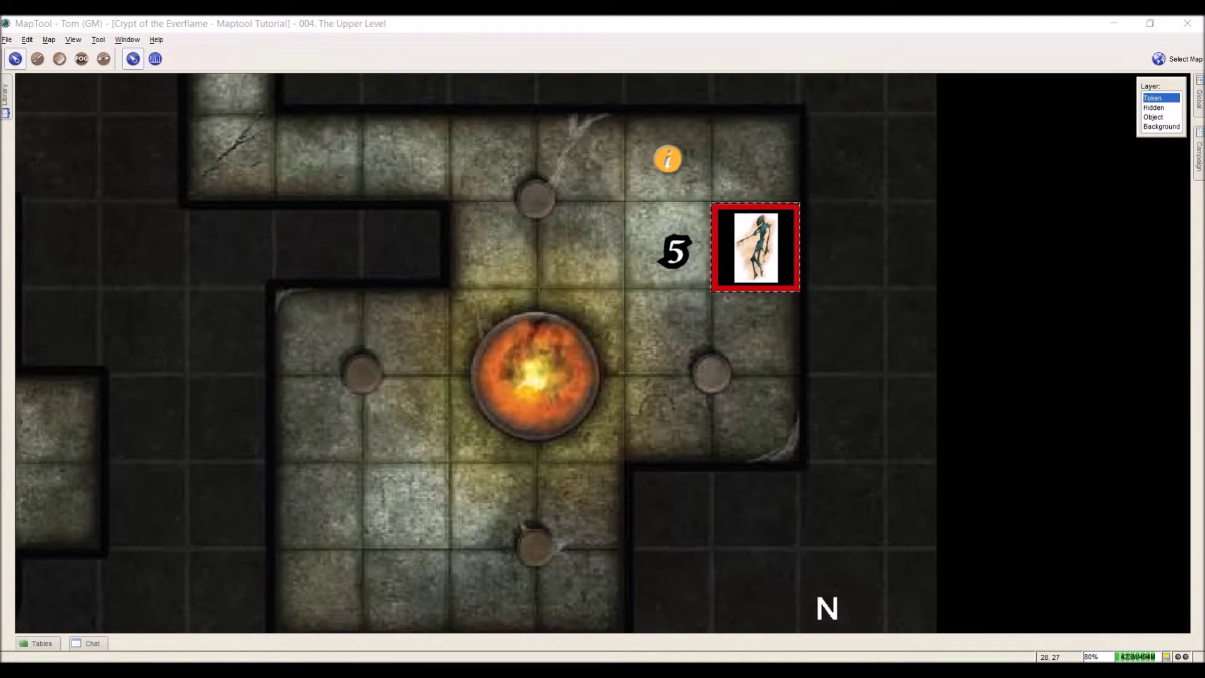
pyautogui.hotkey('alt', 'Tab')
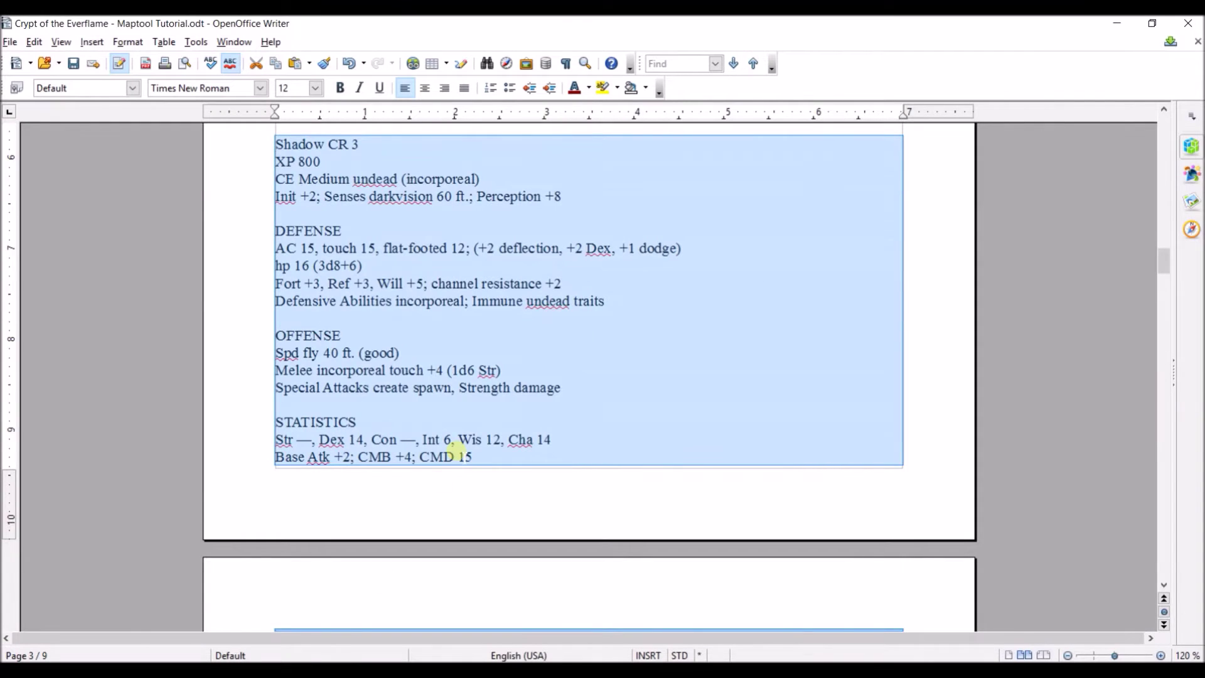
pyautogui.hotkey('ctrl', 'v')
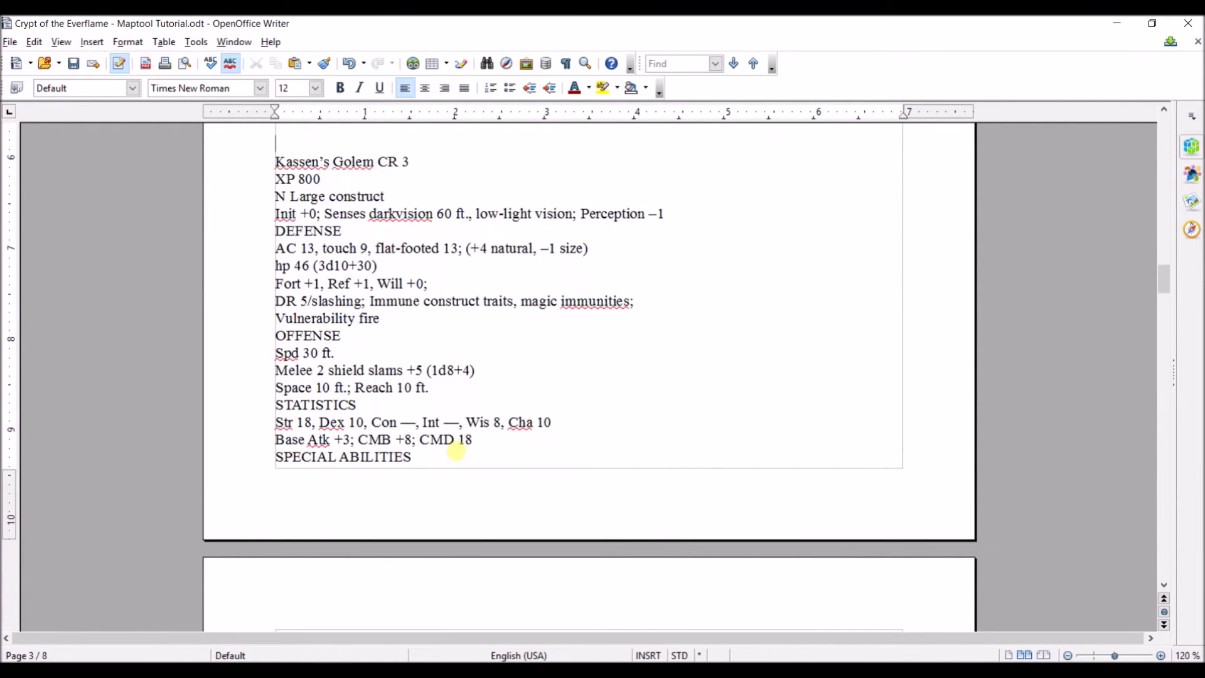
pyautogui.scroll(20, 456, 451)
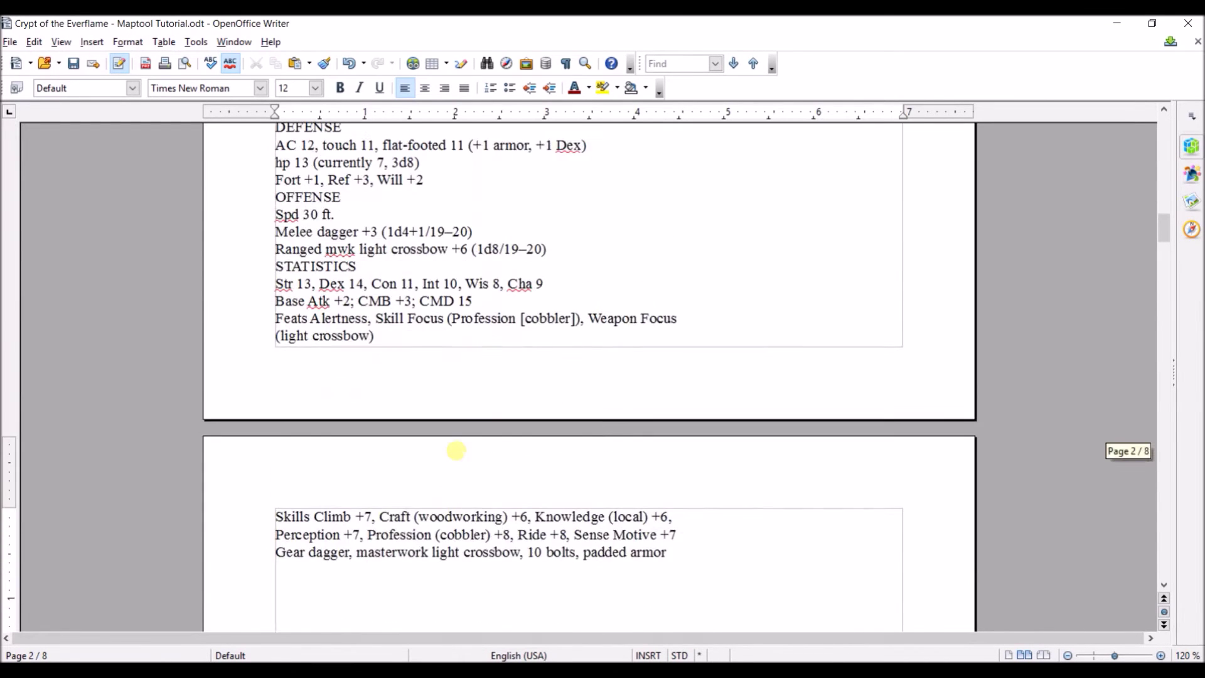
pyautogui.scroll(15, 456, 450)
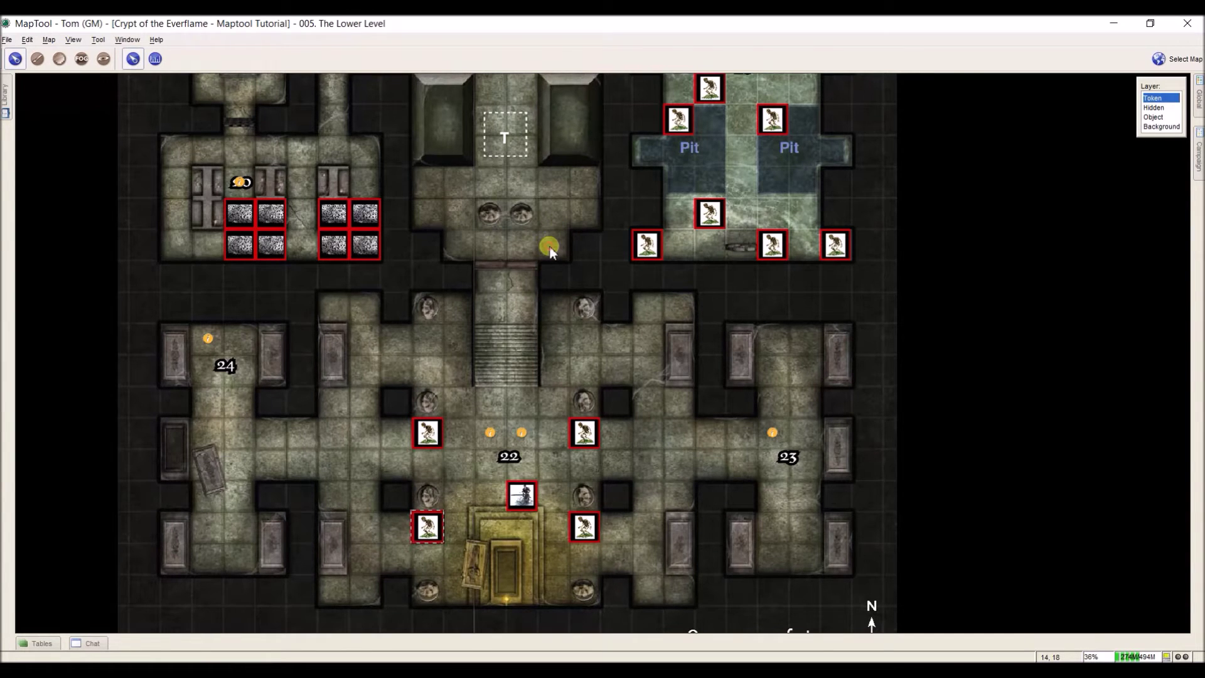
# Switch from the lower level to the 004. The Upper Level map in MapTool.
pyautogui.moveTo(549, 249); pyautogui.dragTo(573, 280)
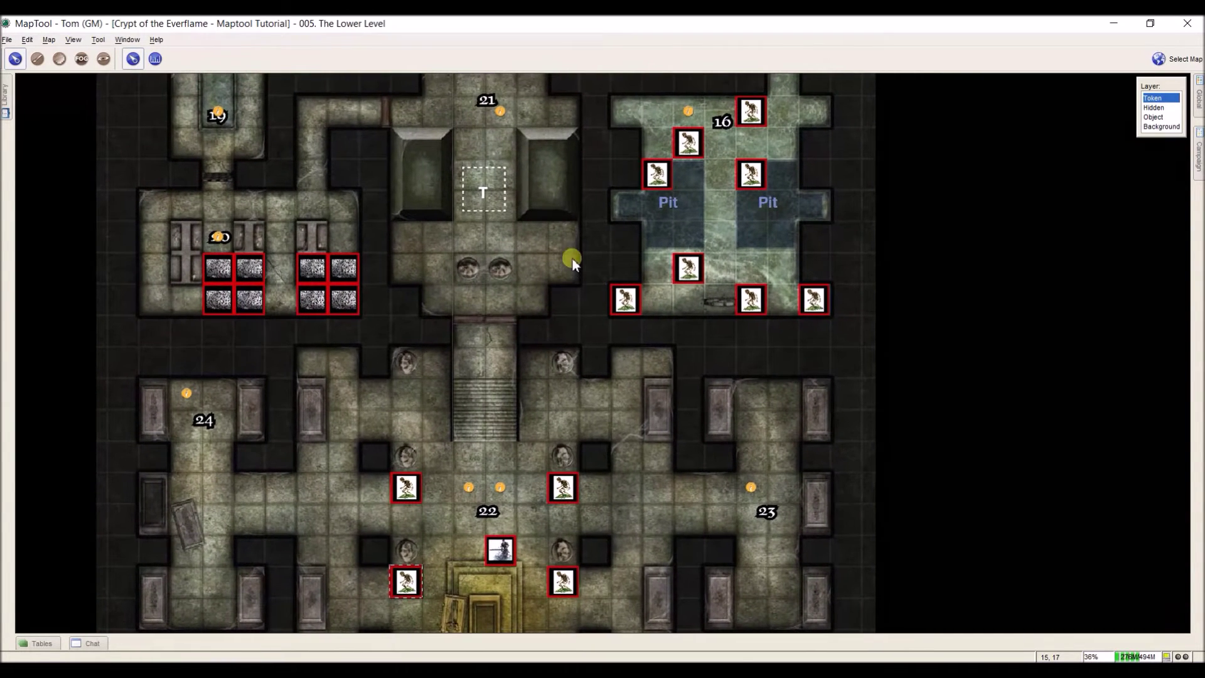
pyautogui.click(1164, 58)
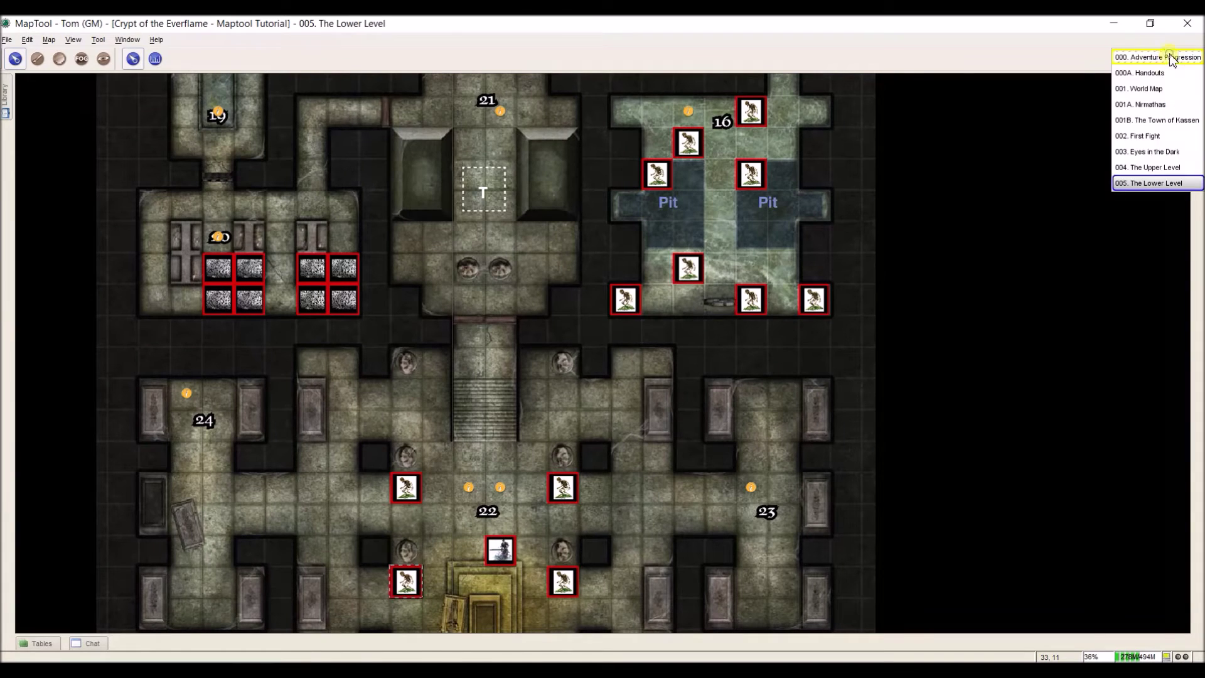
pyautogui.click(1155, 169)
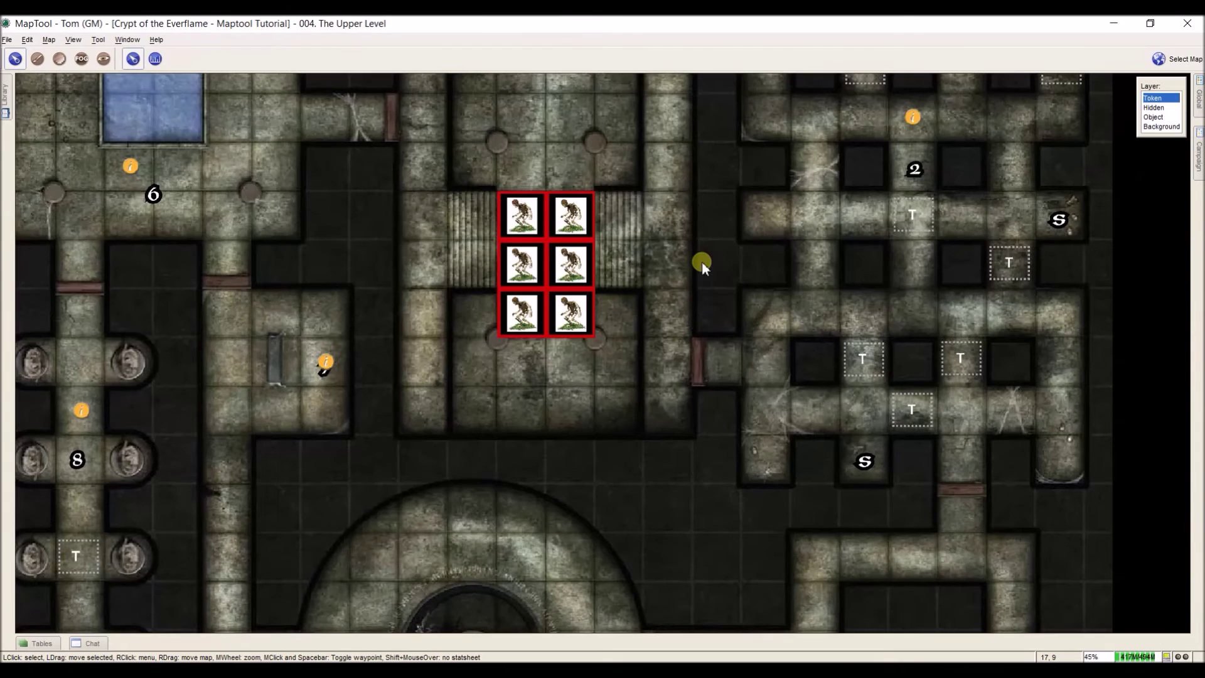
# Review the names and GM Notes of the Human Bloody Skeletons token in area 12 and close its properties.
pyautogui.press('Down')
pyautogui.press('Down')
pyautogui.press('Down')
pyautogui.press('Down')
pyautogui.press('Down')
pyautogui.press('Down')
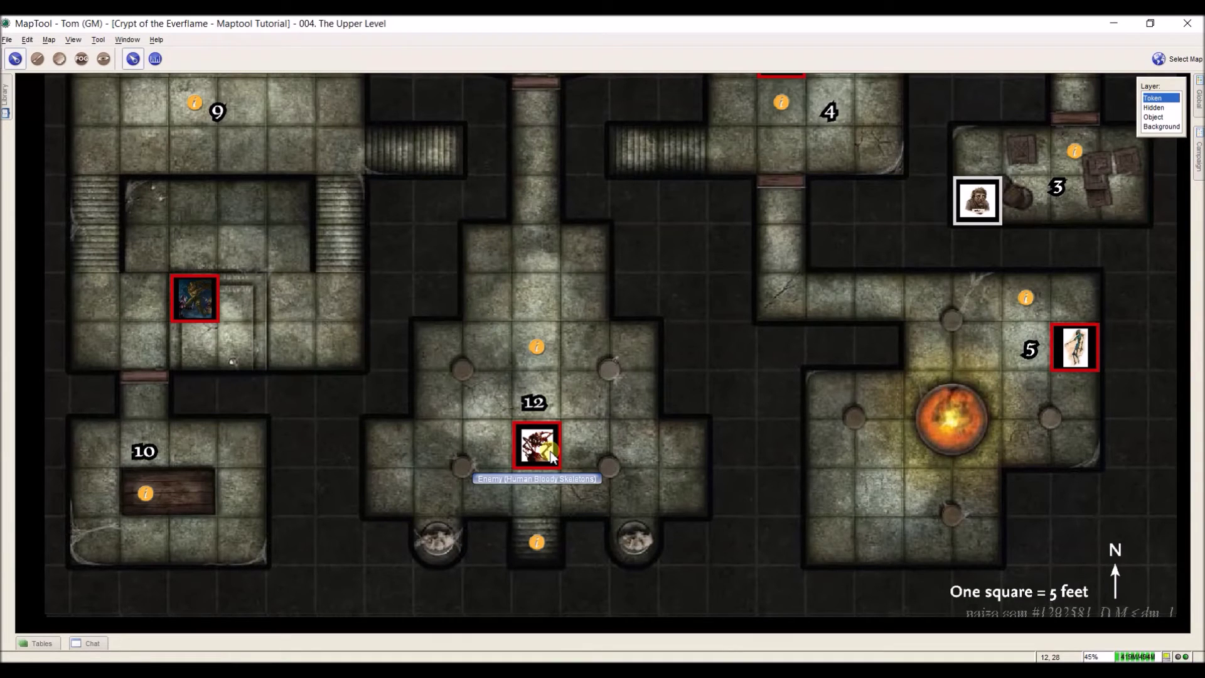
pyautogui.doubleClick(538, 445)
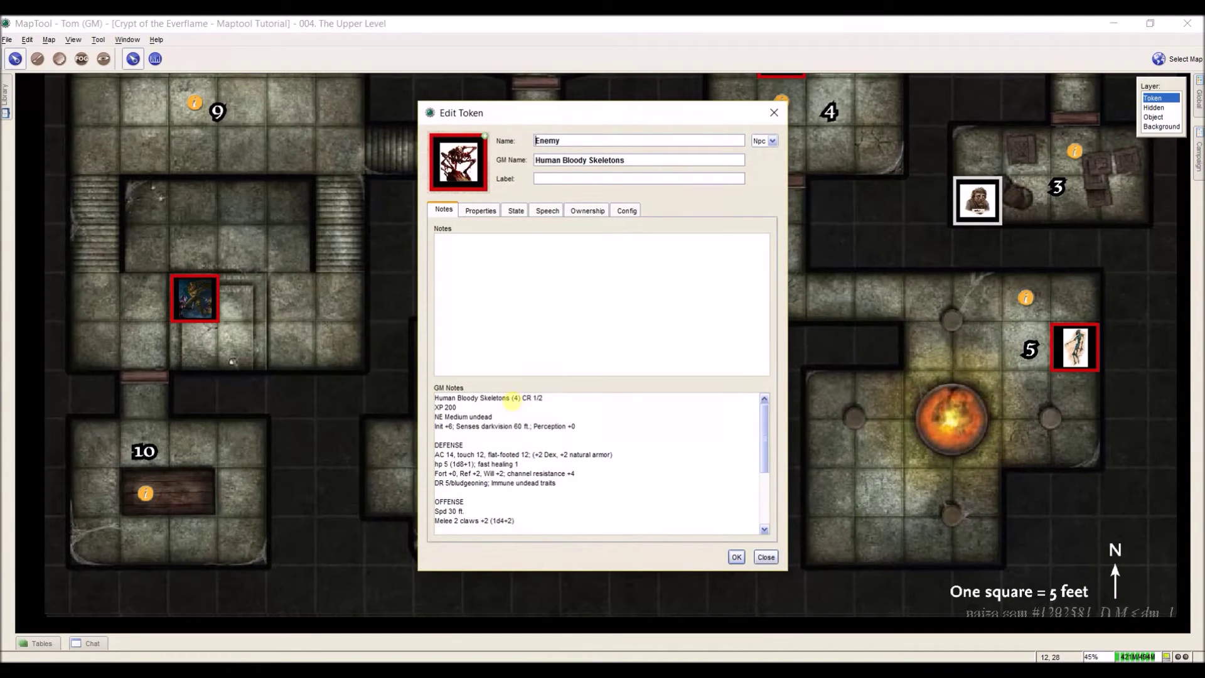
pyautogui.click(736, 557)
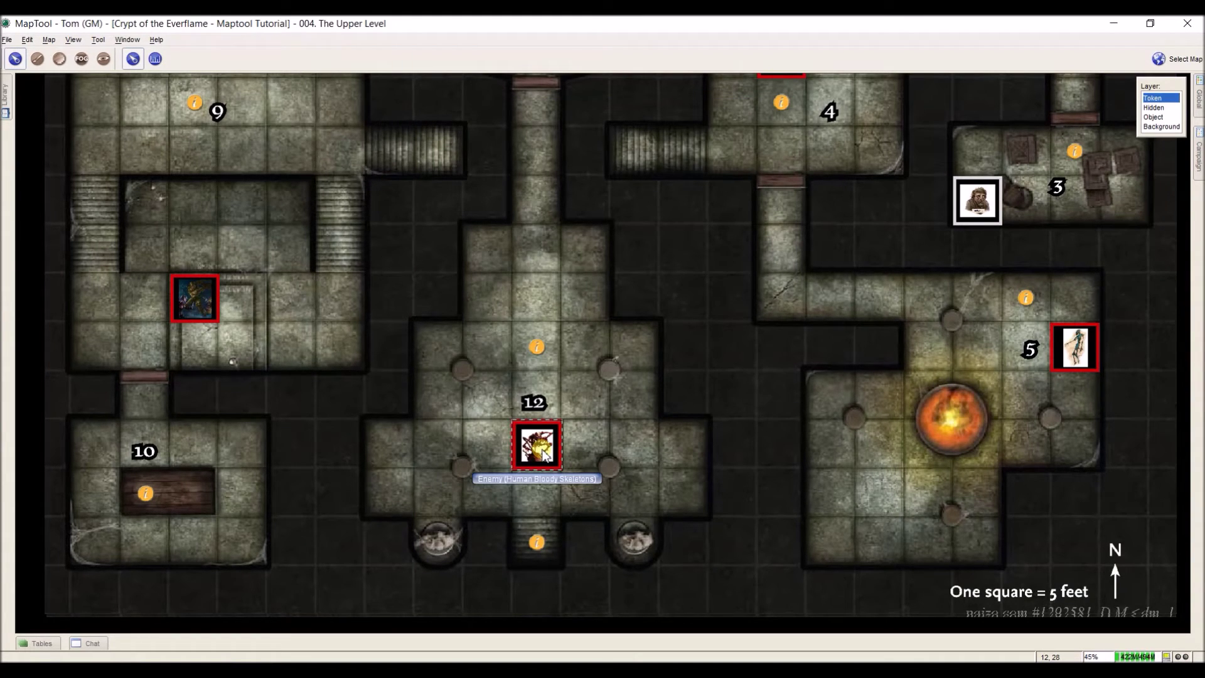
# Duplicate the Human Bloody Skeletons token in area 12 by pasting three copies onto the map.
pyautogui.click(427, 411)
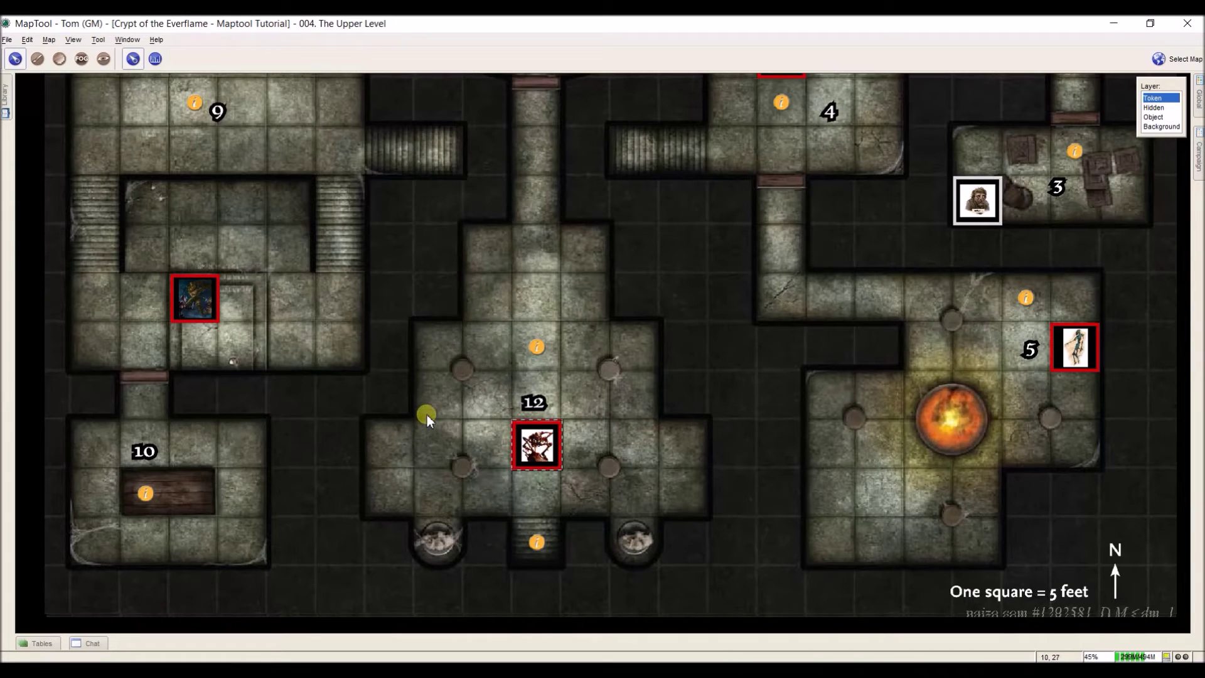
pyautogui.hotkey('ctrl', 'v')
pyautogui.click(573, 423)
pyautogui.hotkey('ctrl', 'v')
pyautogui.hotkey('ctrl', 'v')
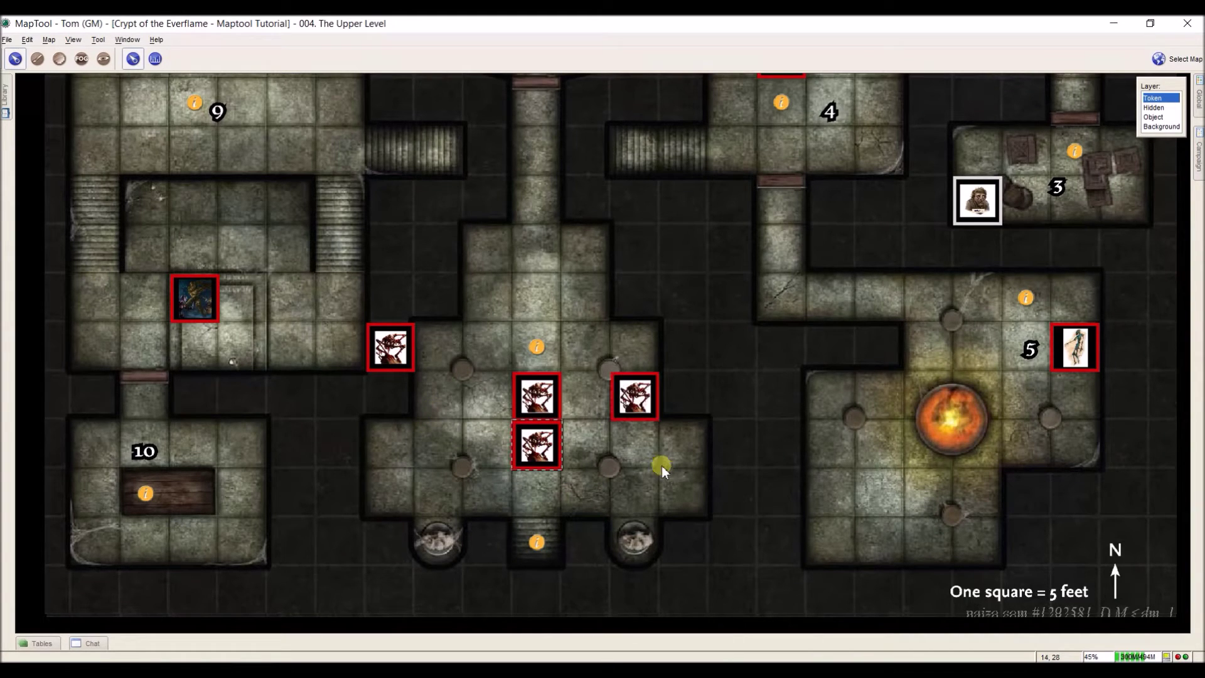
# Position the four bloody skeleton tokens near the four pillars of area 12, one at each corner.
pyautogui.moveTo(628, 401); pyautogui.dragTo(630, 387)
pyautogui.moveTo(537, 402); pyautogui.dragTo(634, 499)
pyautogui.click(533, 463)
pyautogui.moveTo(533, 465); pyautogui.dragTo(436, 512)
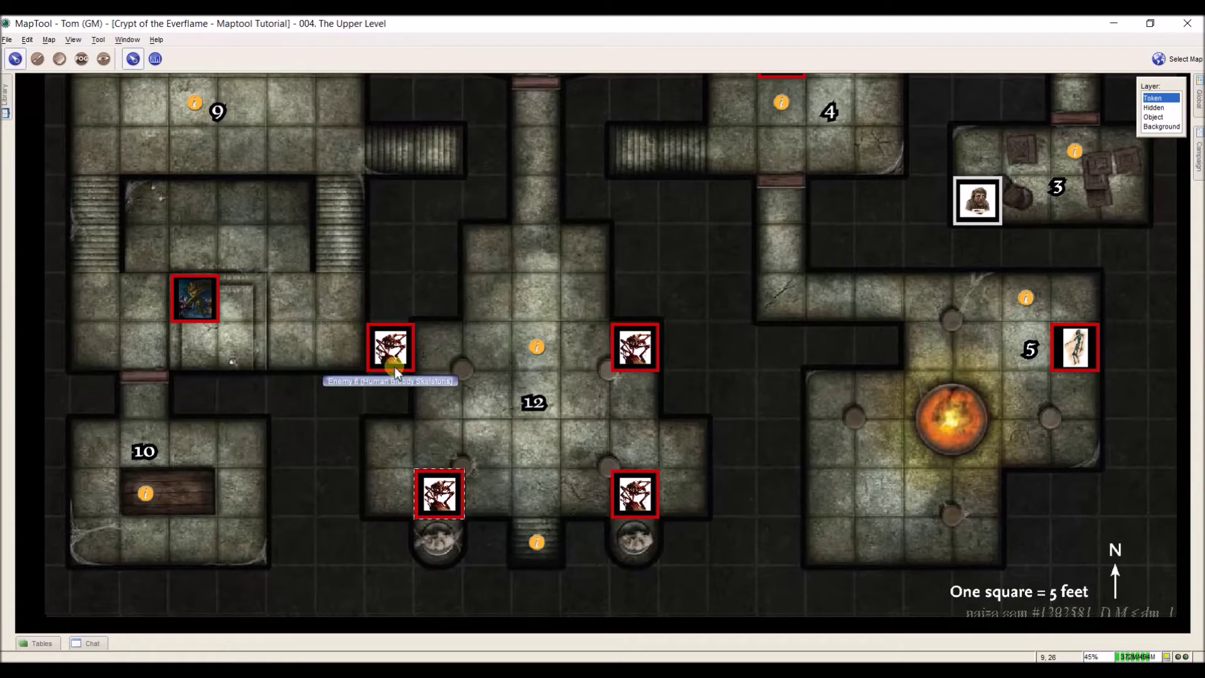
pyautogui.moveTo(414, 376); pyautogui.dragTo(463, 376)
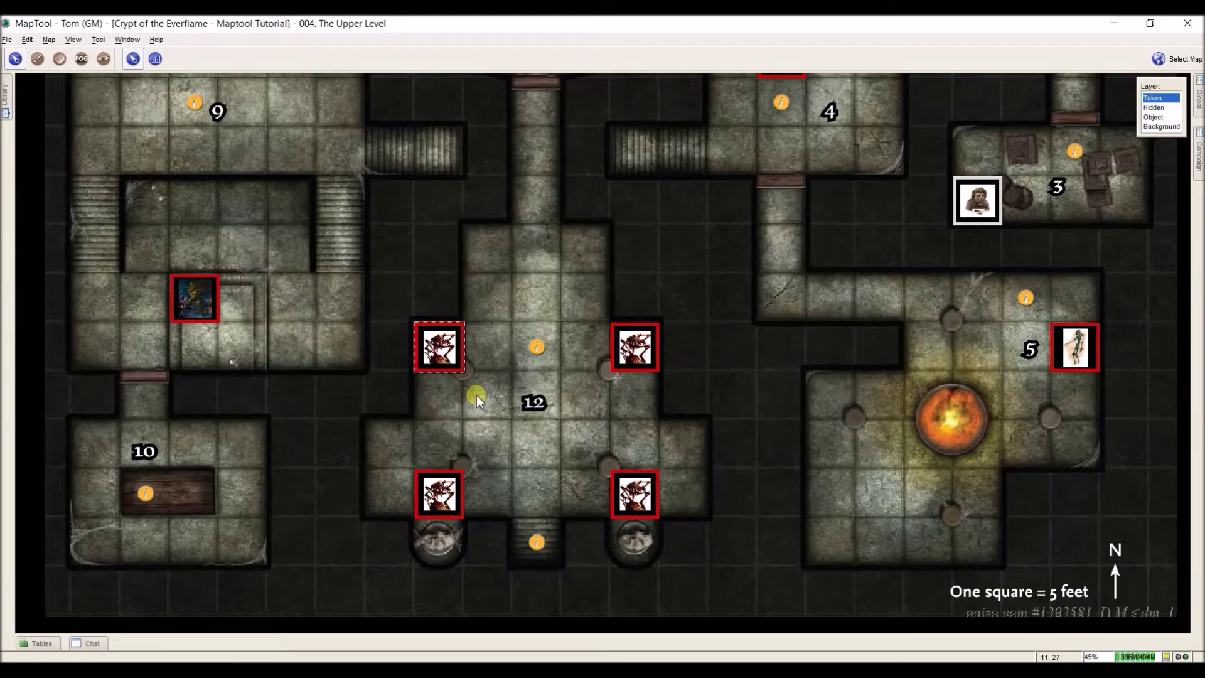
# Set the size of the Kassen's Golem token in area 9 to Large.
pyautogui.moveTo(341, 337); pyautogui.dragTo(647, 435)
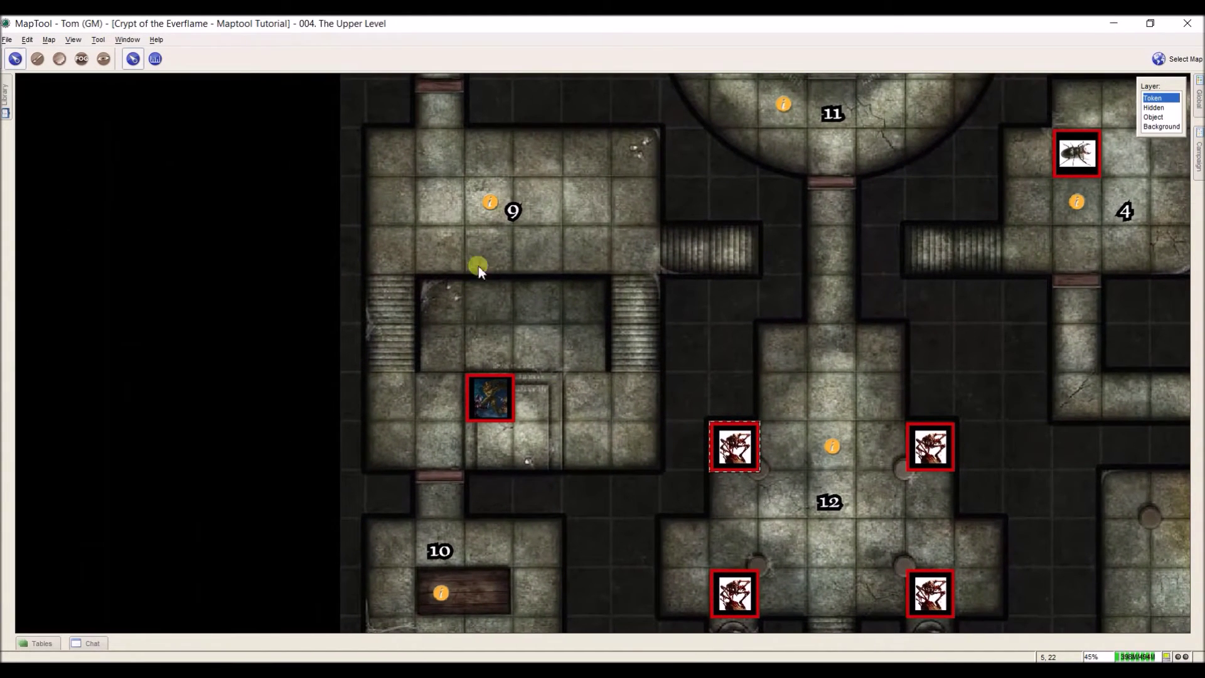
pyautogui.click(480, 402)
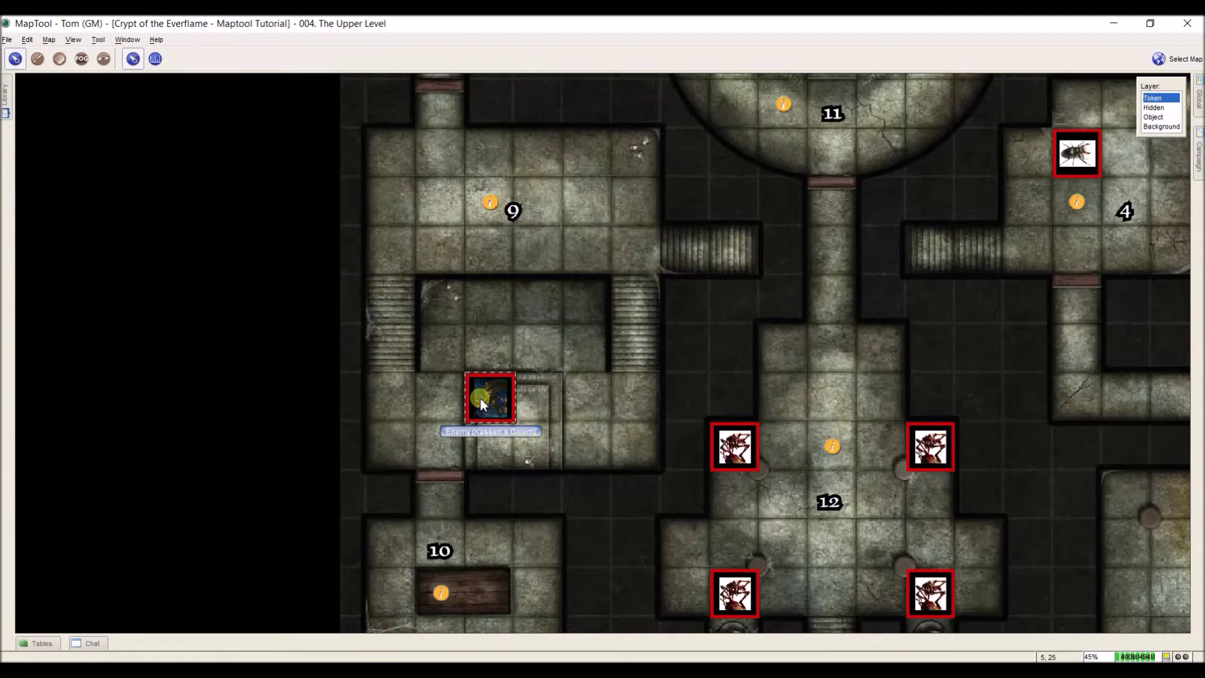
pyautogui.rightClick(480, 401)
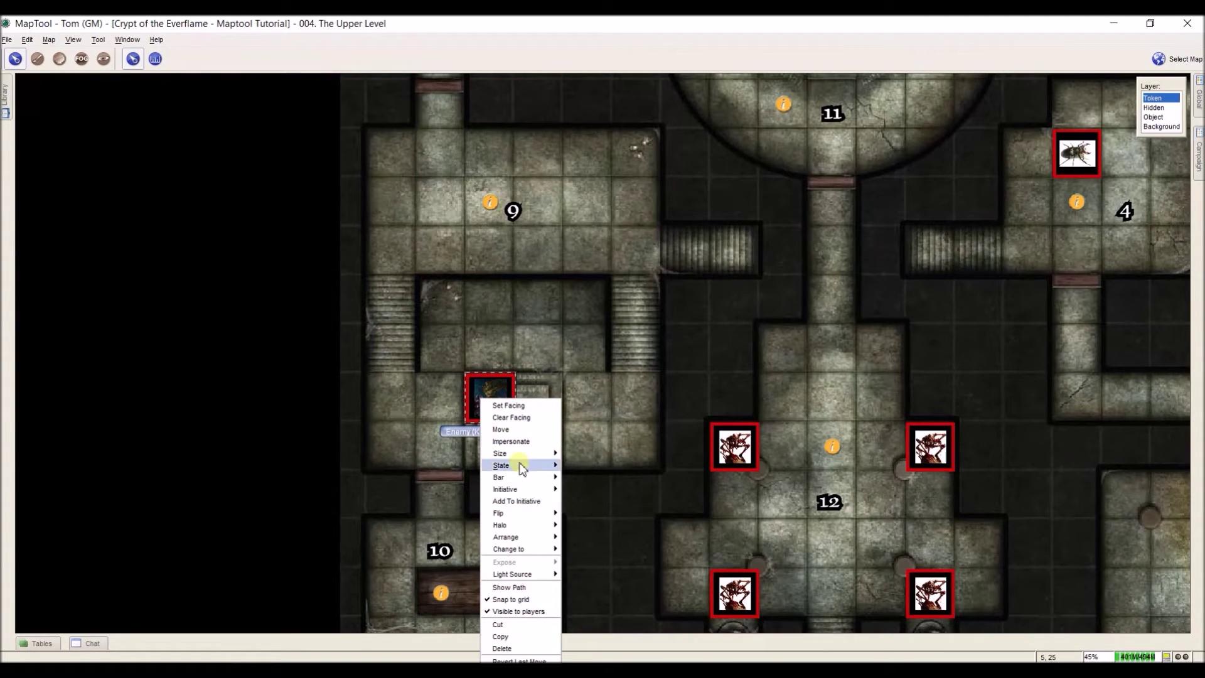
pyautogui.moveTo(546, 457)
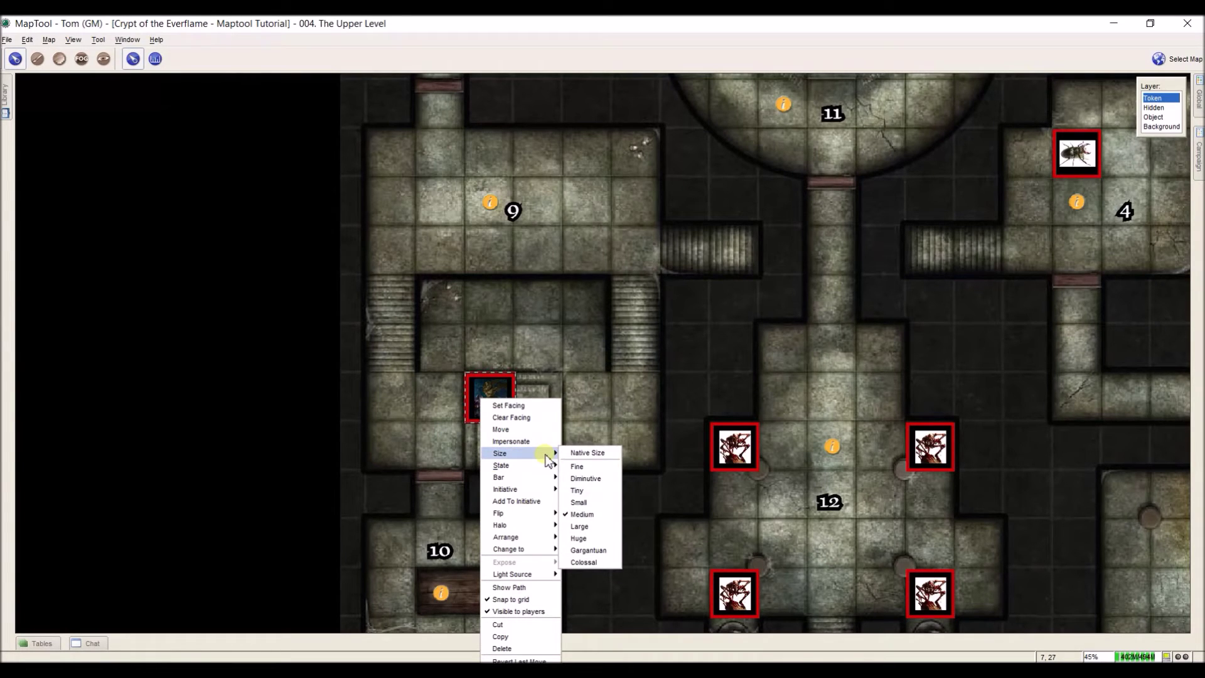
pyautogui.click(580, 524)
pyautogui.click(602, 453)
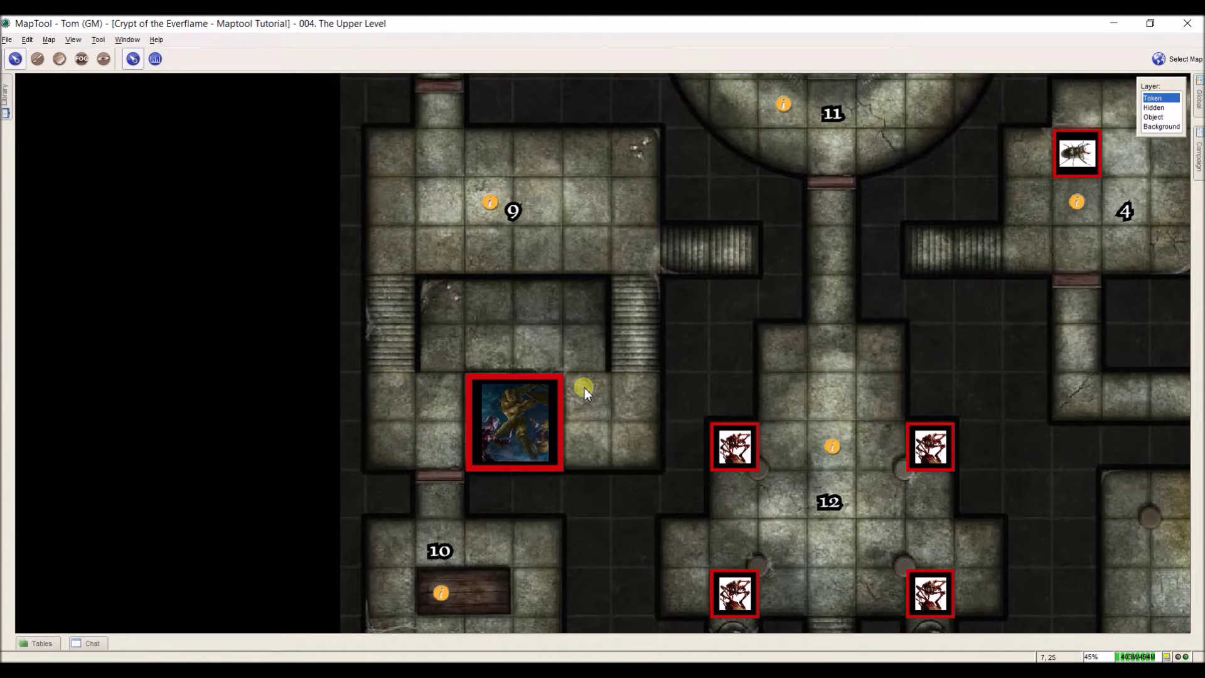
# Spread the six skeleton tokens in area 1 into two columns of three along the sides of the hall.
pyautogui.scroll(-4, 649, 354)
pyautogui.scroll(-5, 484, 409)
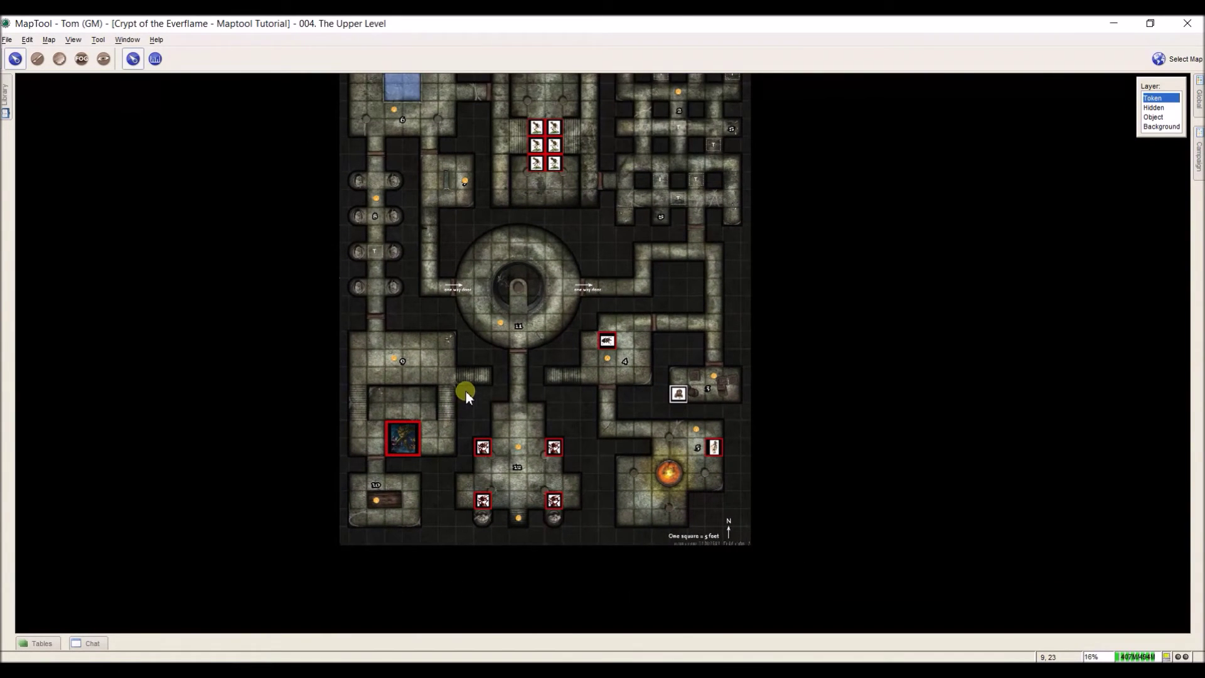
pyautogui.moveTo(462, 389); pyautogui.dragTo(461, 450)
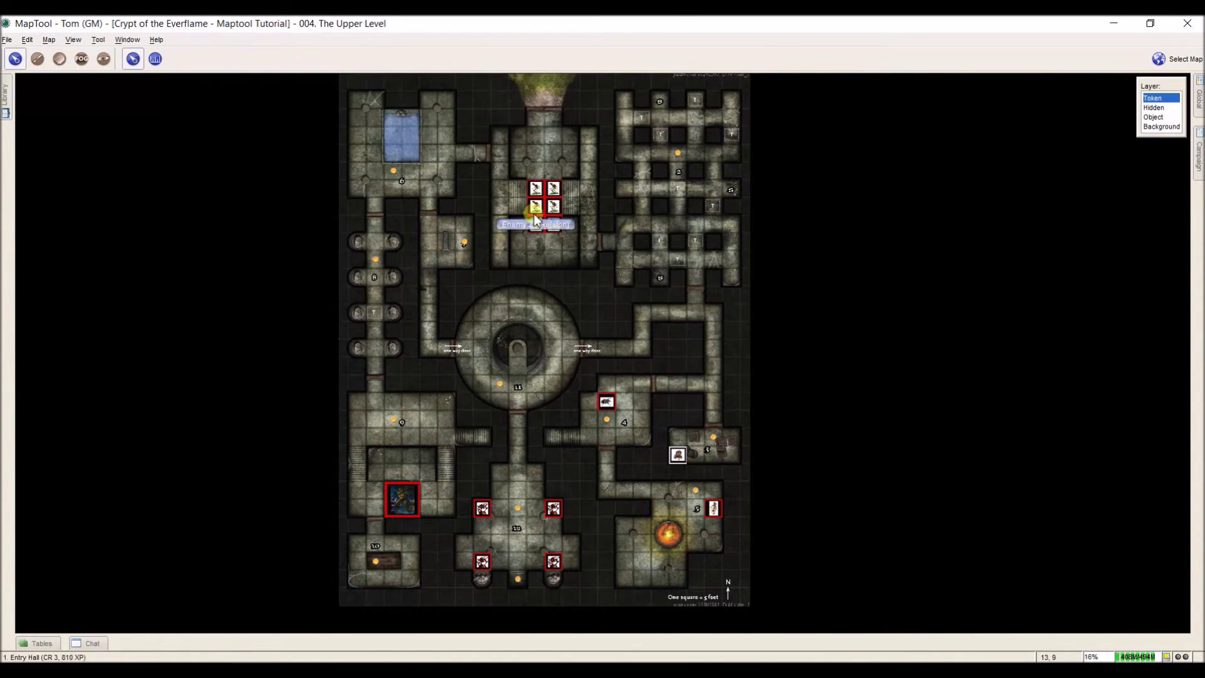
pyautogui.moveTo(534, 188); pyautogui.dragTo(519, 172)
pyautogui.scroll(5, 537, 214)
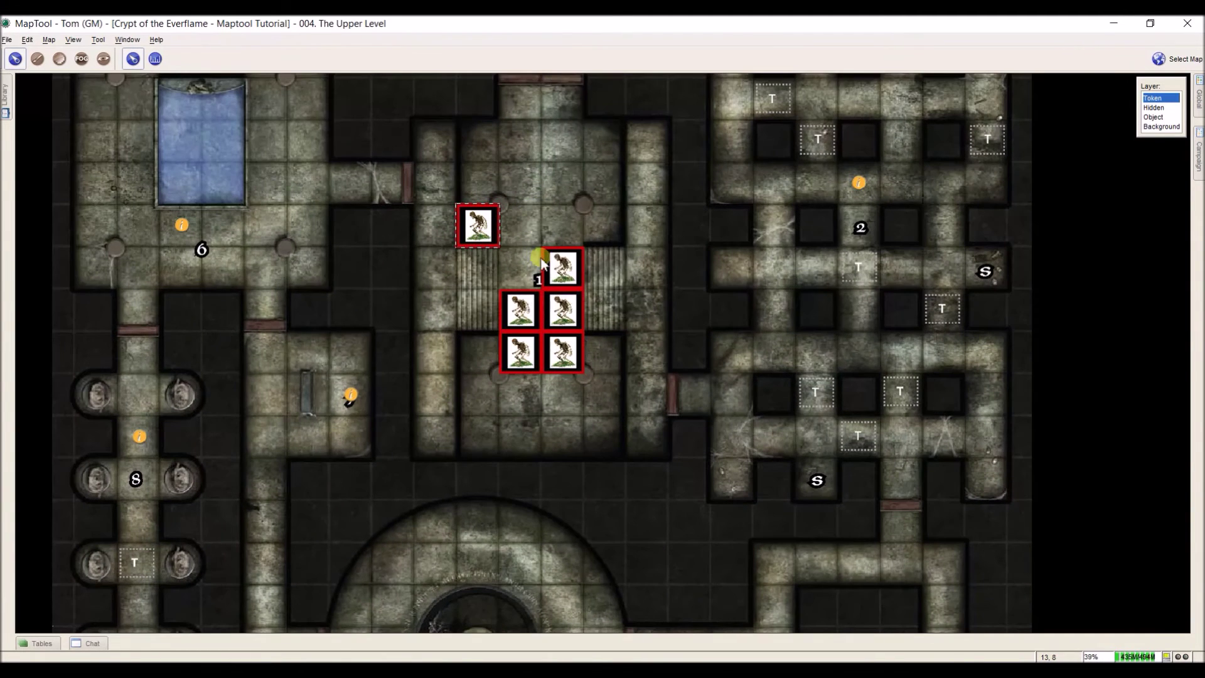
pyautogui.moveTo(541, 260); pyautogui.dragTo(584, 217)
pyautogui.moveTo(573, 321); pyautogui.dragTo(617, 366)
pyautogui.moveTo(527, 317); pyautogui.dragTo(497, 455)
pyautogui.moveTo(563, 352); pyautogui.dragTo(612, 453)
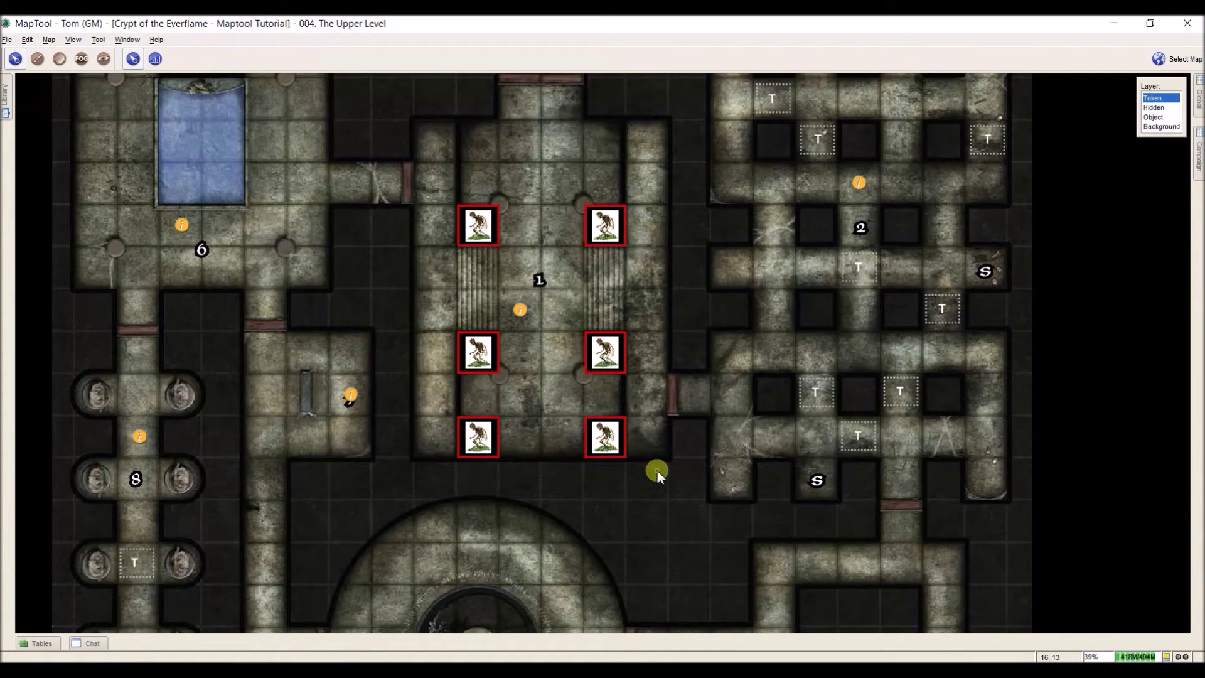
# Turn off Visible to players for all six skeleton tokens in area 1 and check the individual tokens.
pyautogui.moveTo(660, 472); pyautogui.dragTo(440, 173)
pyautogui.moveTo(478, 227); pyautogui.dragTo(480, 234)
pyautogui.rightClick(480, 233)
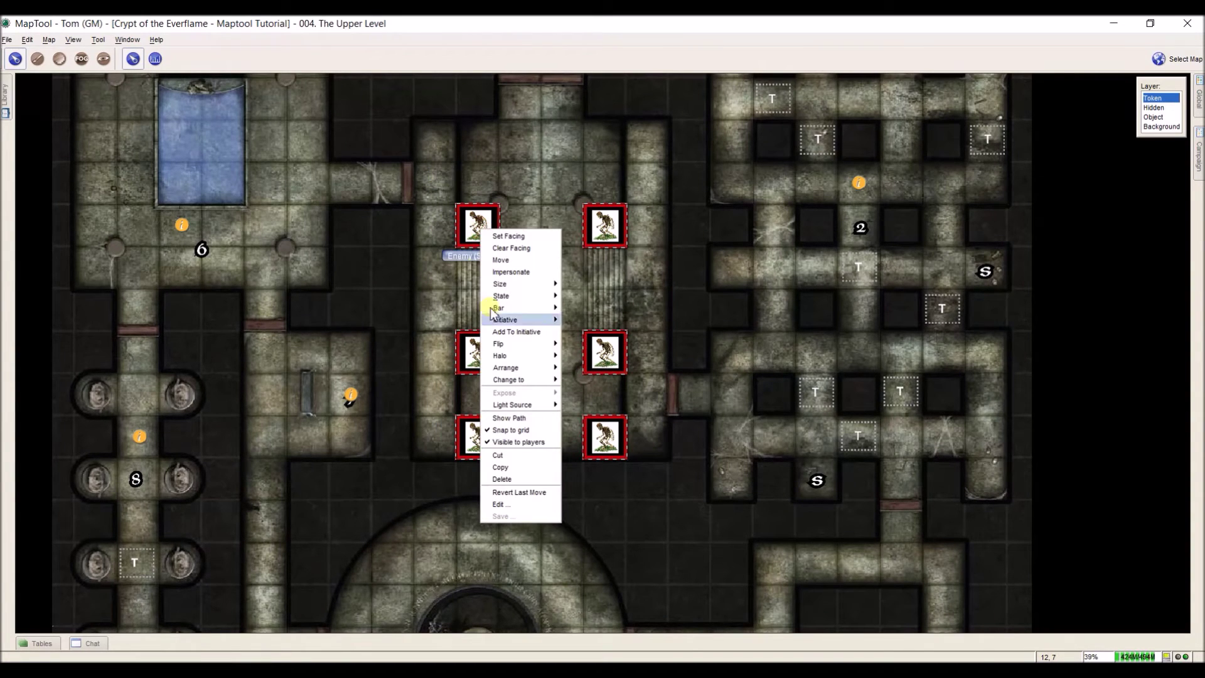
pyautogui.click(516, 443)
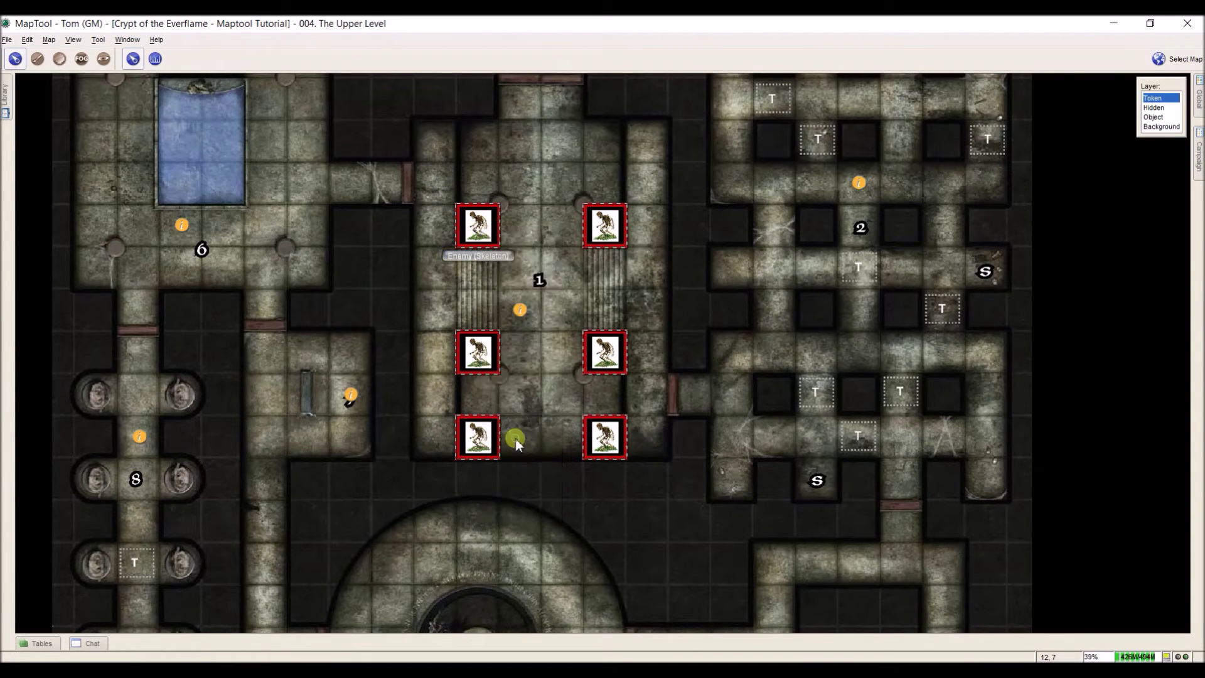
pyautogui.click(489, 439)
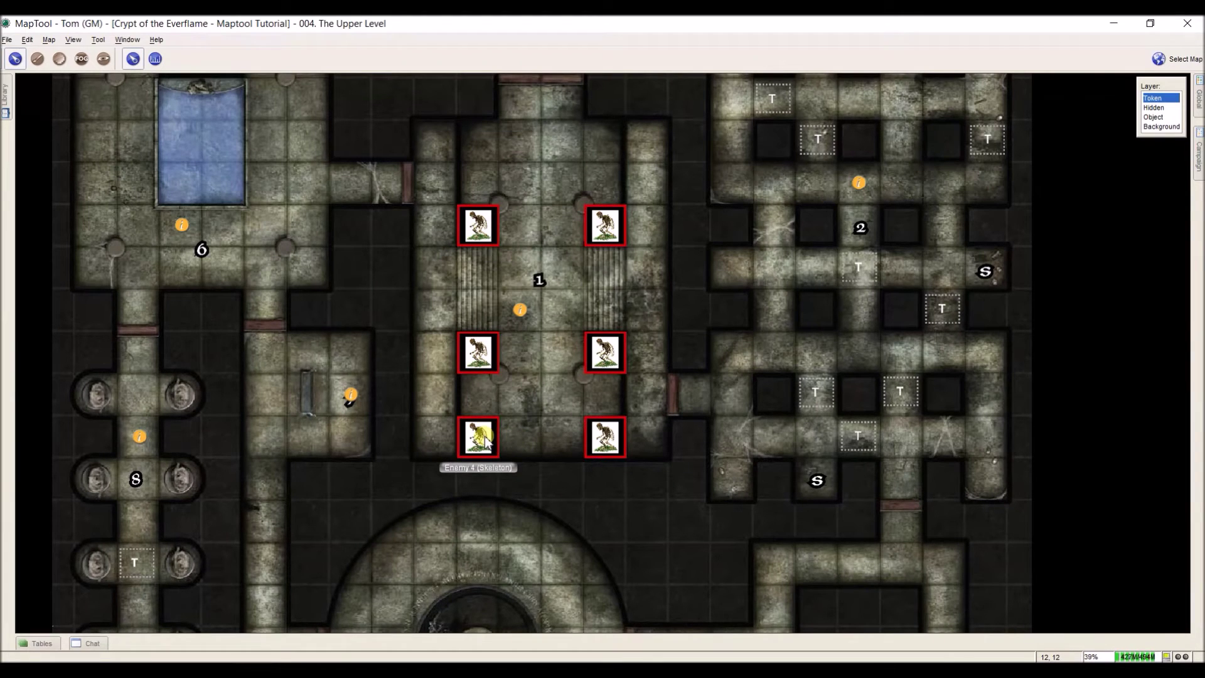
pyautogui.click(602, 446)
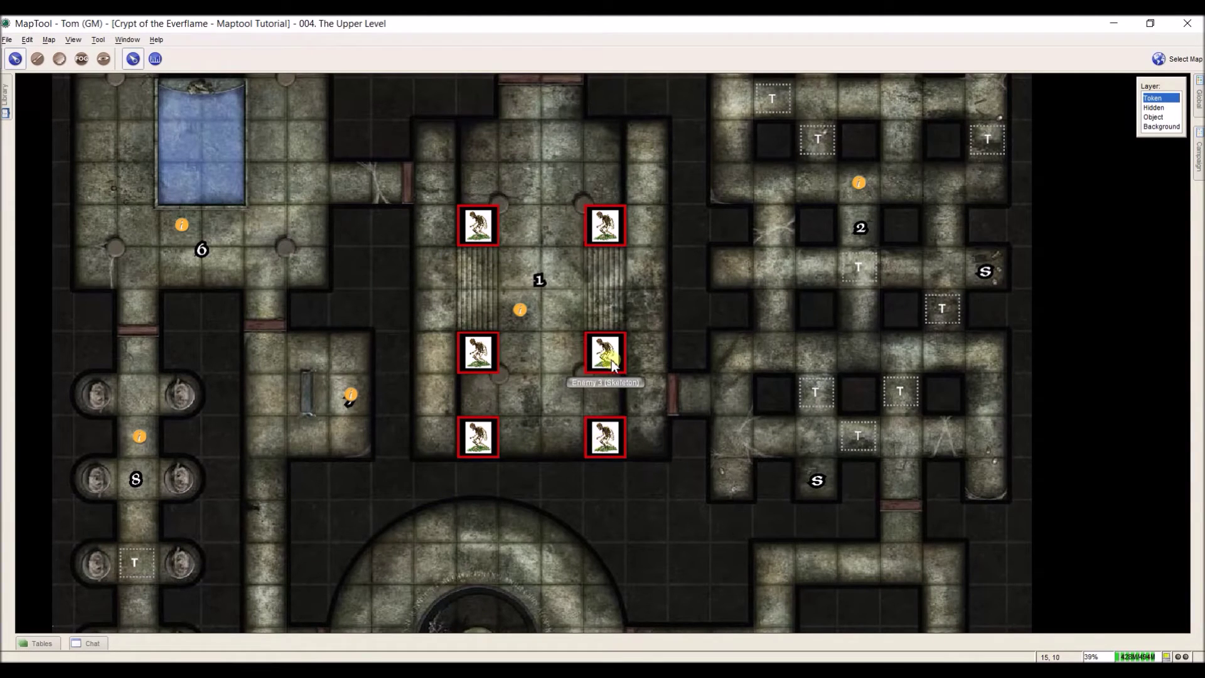
pyautogui.click(616, 230)
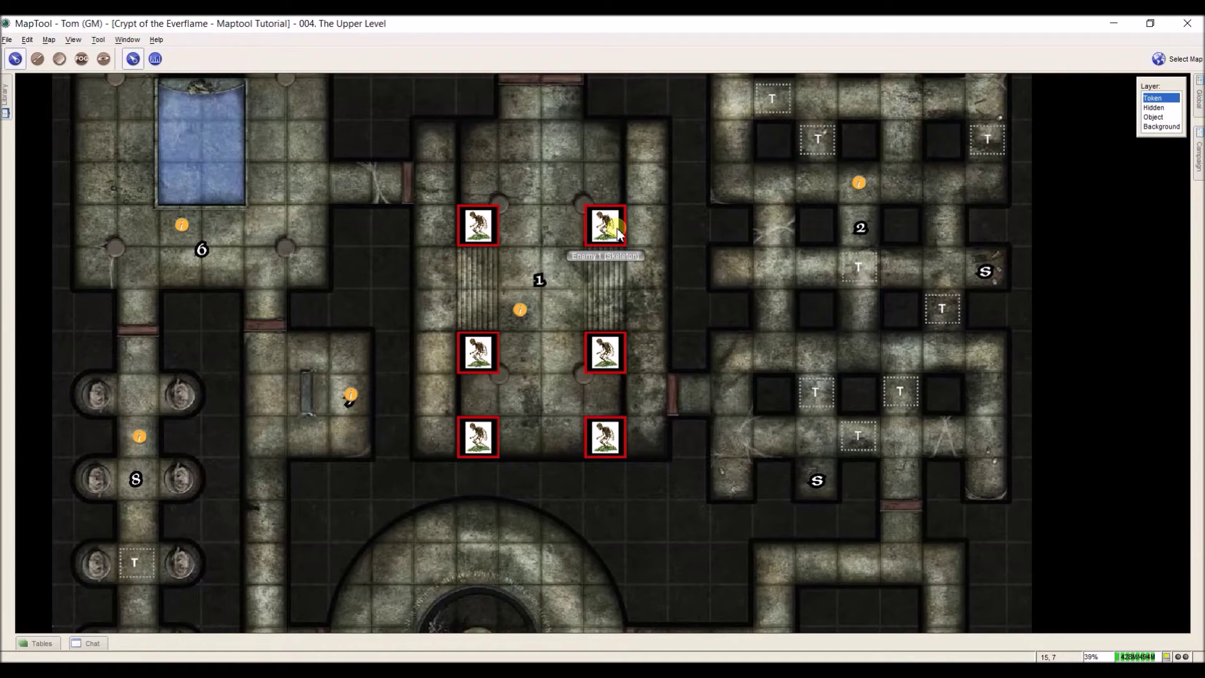
pyautogui.click(573, 369)
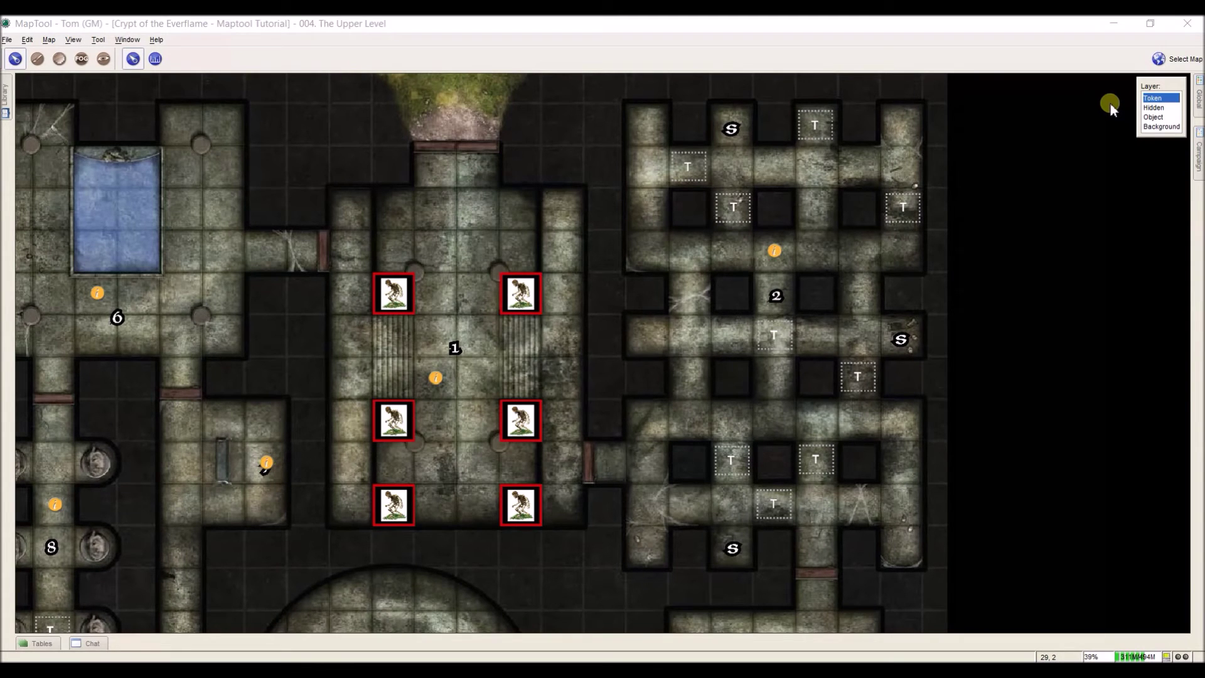
# Switch to the map 005. The Lower Level and open the Asar token in area 22 for editing.
pyautogui.click(1158, 59)
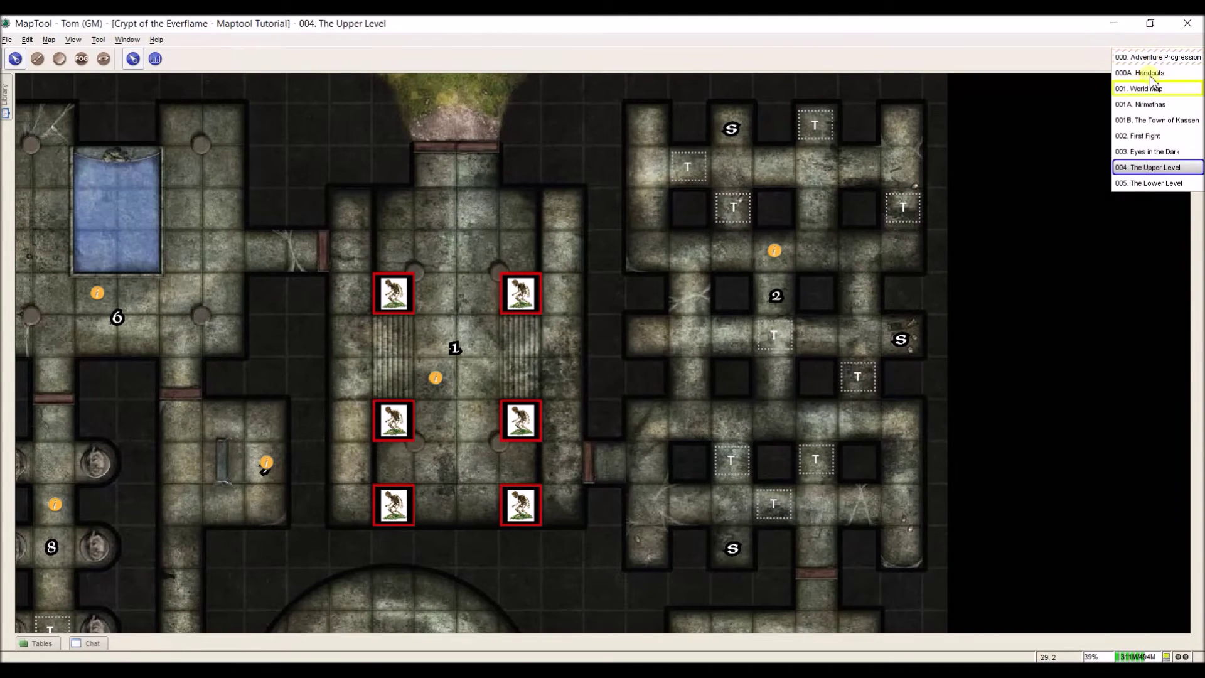
pyautogui.click(1138, 183)
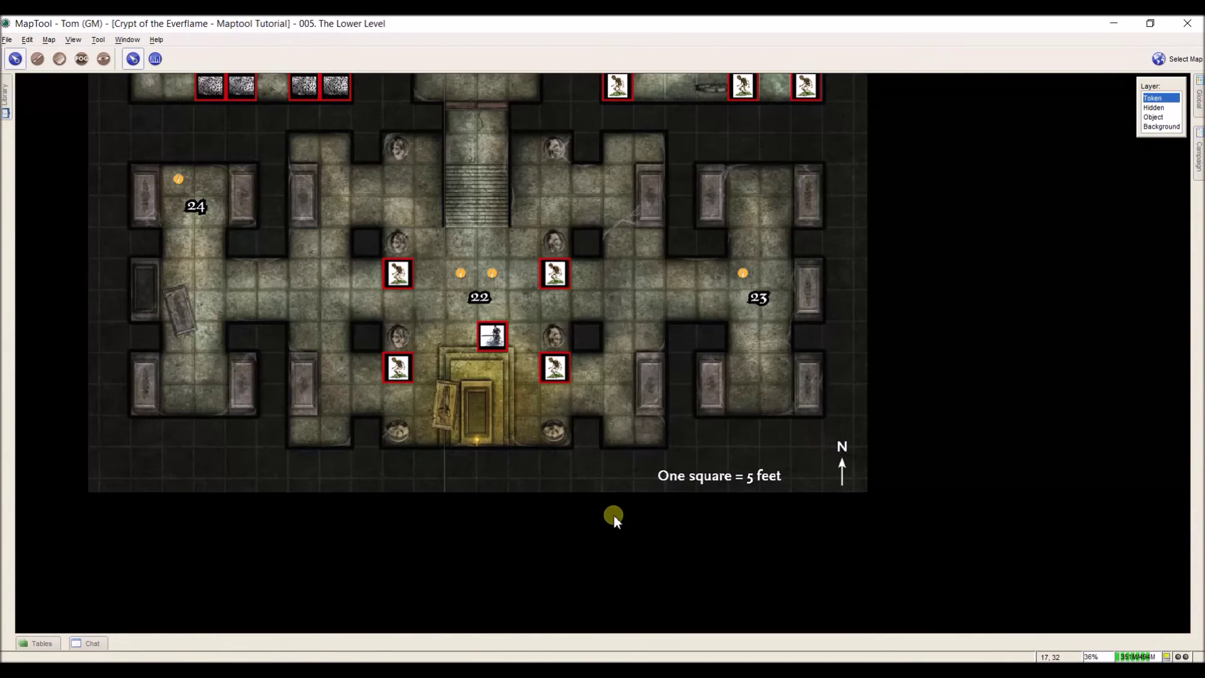
pyautogui.scroll(5, 514, 392)
pyautogui.moveTo(502, 384); pyautogui.dragTo(654, 514)
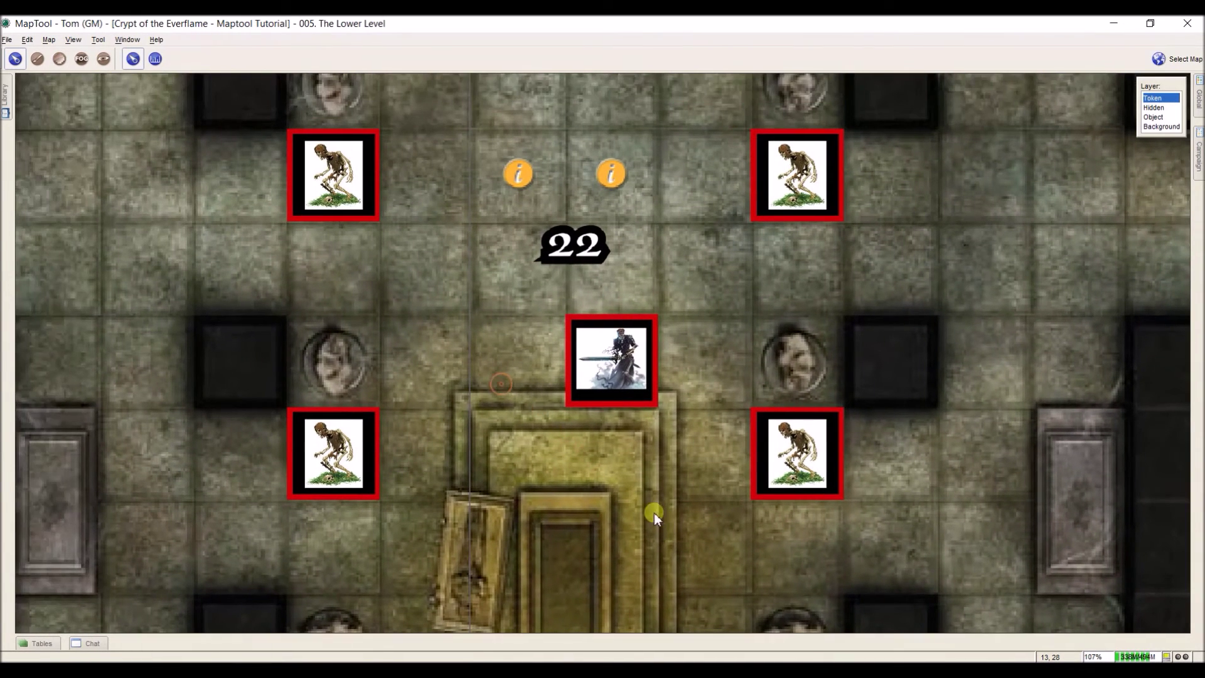
pyautogui.doubleClick(619, 378)
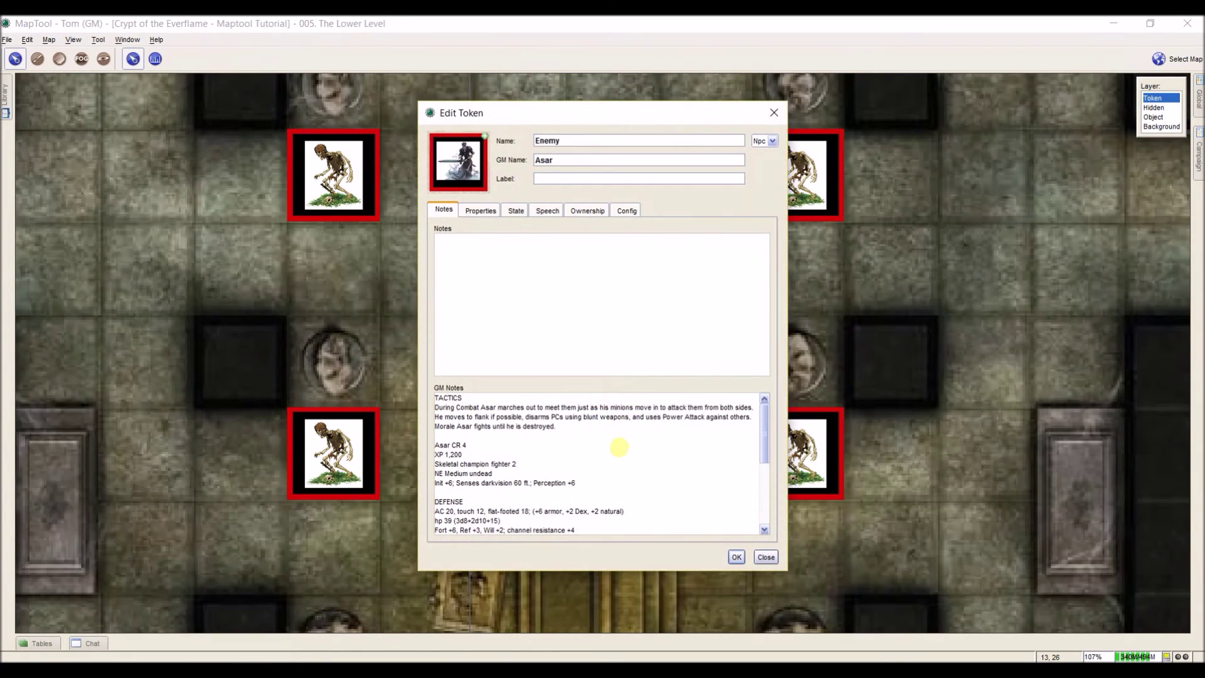
# Insert two blank lines above Asar's stat block in the GM Notes and look through the rest of the block.
pyautogui.click(615, 434)
pyautogui.press('Return')
pyautogui.click(615, 435)
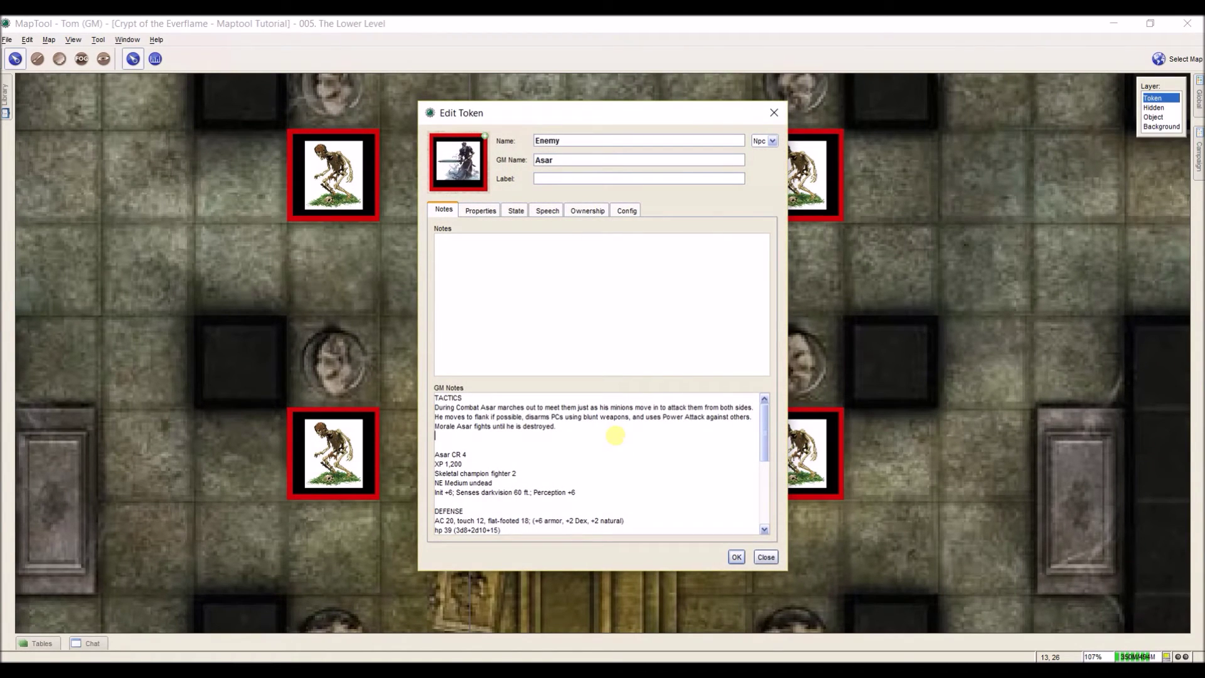
pyautogui.press('Return')
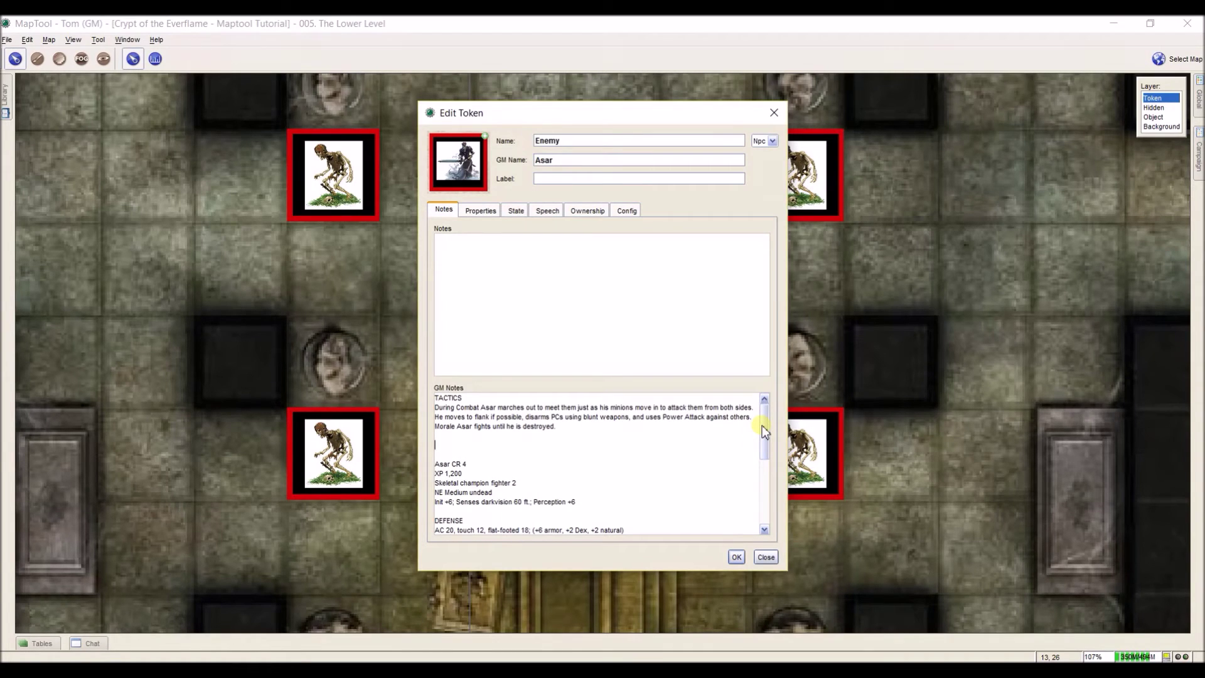
pyautogui.moveTo(762, 425)
pyautogui.mouseDown()
pyautogui.moveTo(761, 440)
pyautogui.moveTo(762, 423)
pyautogui.mouseUp()
pyautogui.scroll(-2, 520, 472)
pyautogui.scroll(-3, 523, 473)
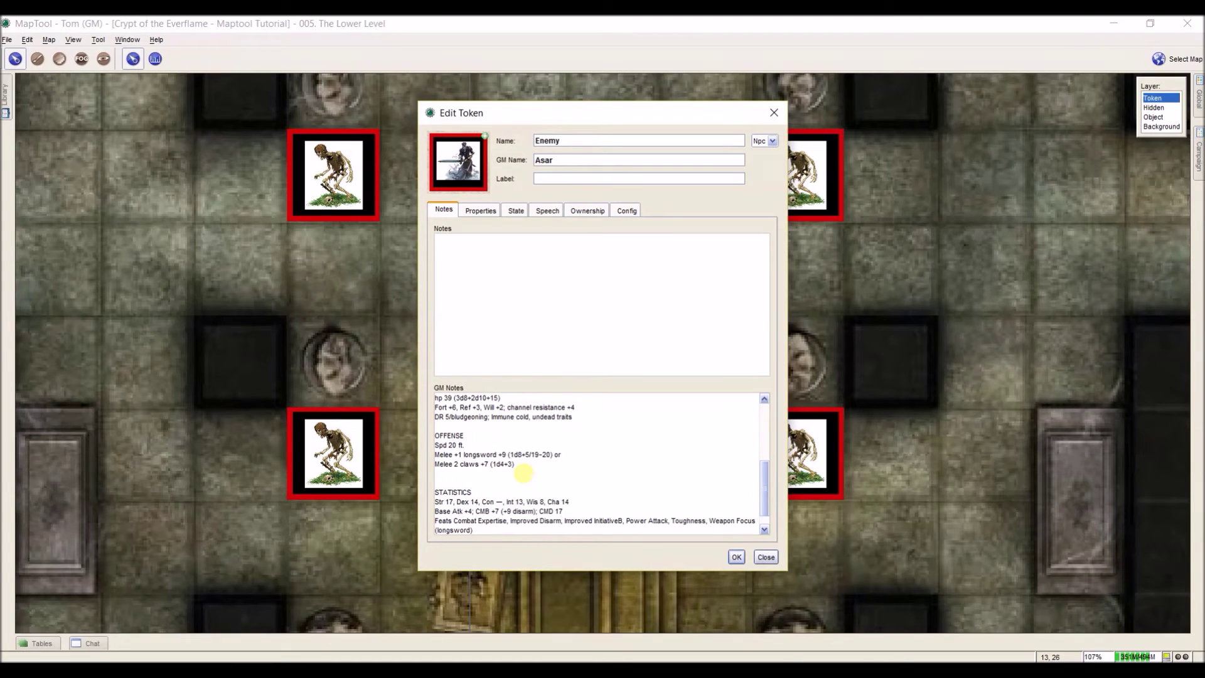
pyautogui.scroll(6, 523, 473)
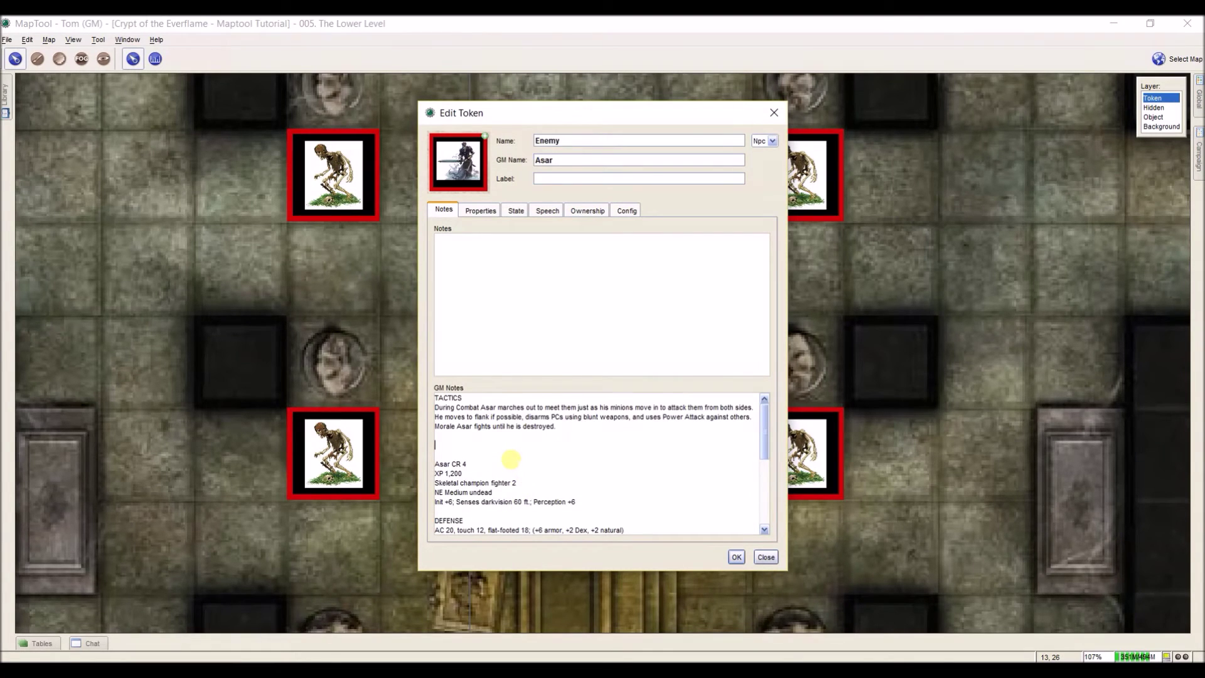
# Add the line "Power Attack: -1/+2" above the stat block in Asar's GM Notes and save the token.
pyautogui.write('Power Attack: =1/')
pyautogui.press('BackSpace')
pyautogui.press('BackSpace')
pyautogui.press('BackSpace')
pyautogui.write('+1/-')
pyautogui.press('BackSpace')
pyautogui.press('BackSpace')
pyautogui.press('BackSpace')
pyautogui.write('-1/+2')
pyautogui.click(736, 558)
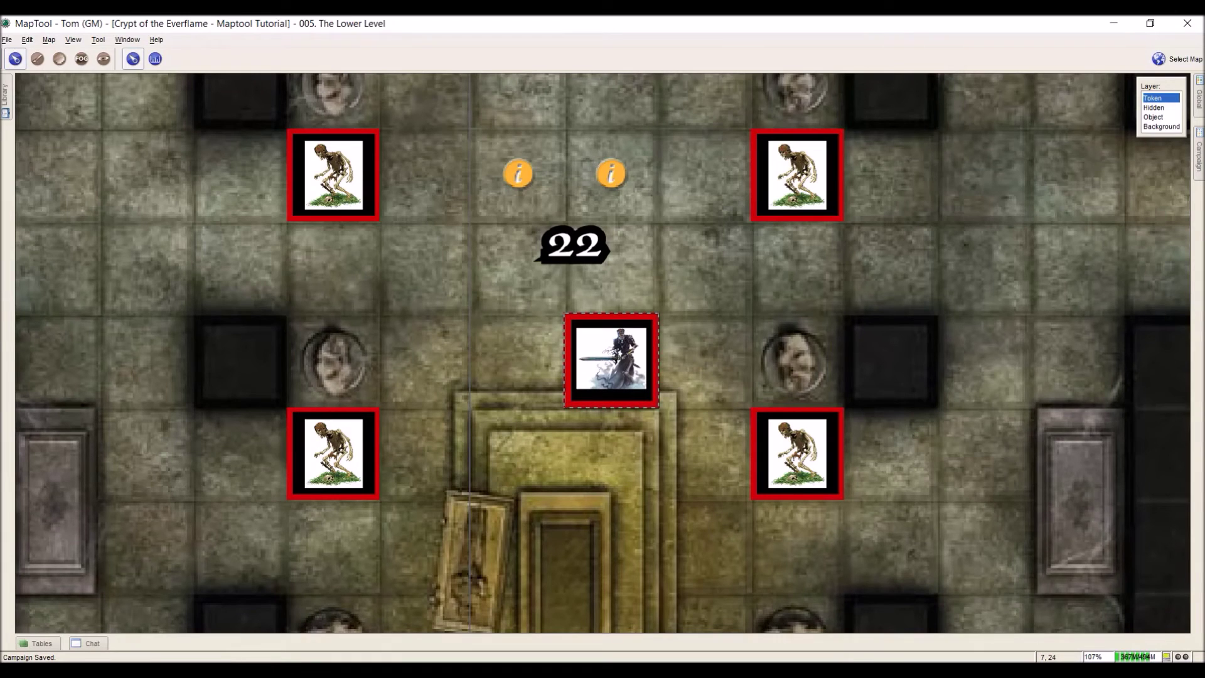
# Open the recent campaign Curse of the Crimson Throne - Part 6, discarding changes in the current campaign.
pyautogui.click(8, 40)
pyautogui.moveTo(71, 193)
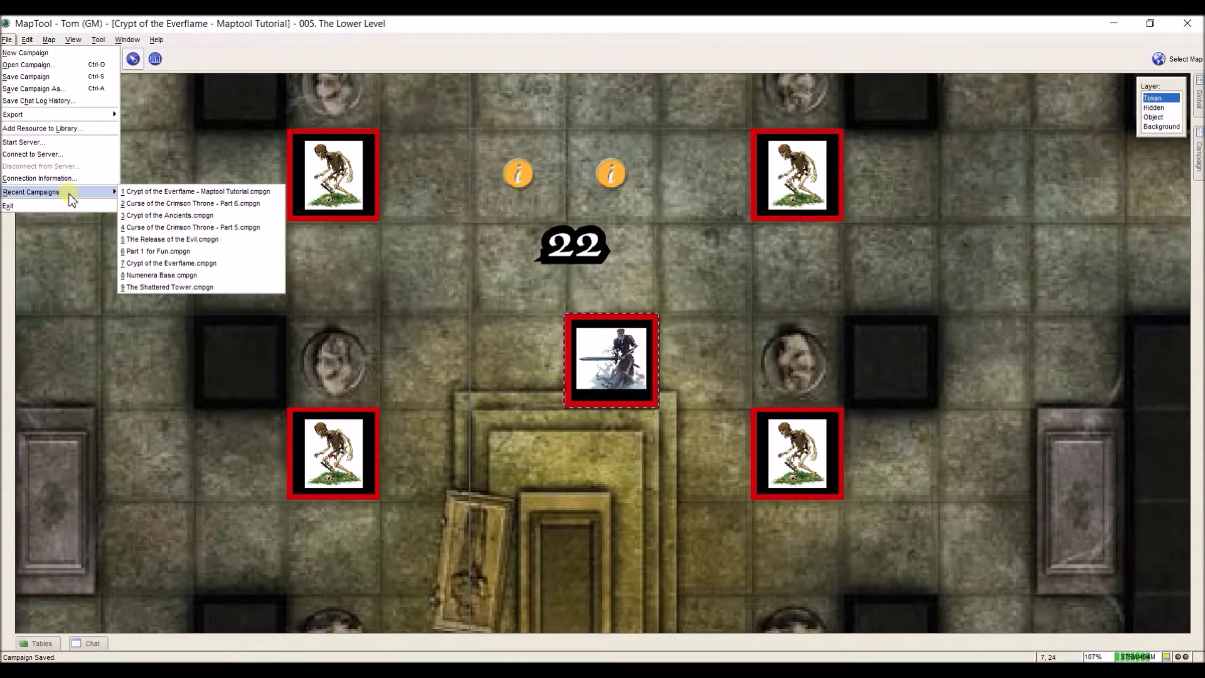
pyautogui.click(199, 204)
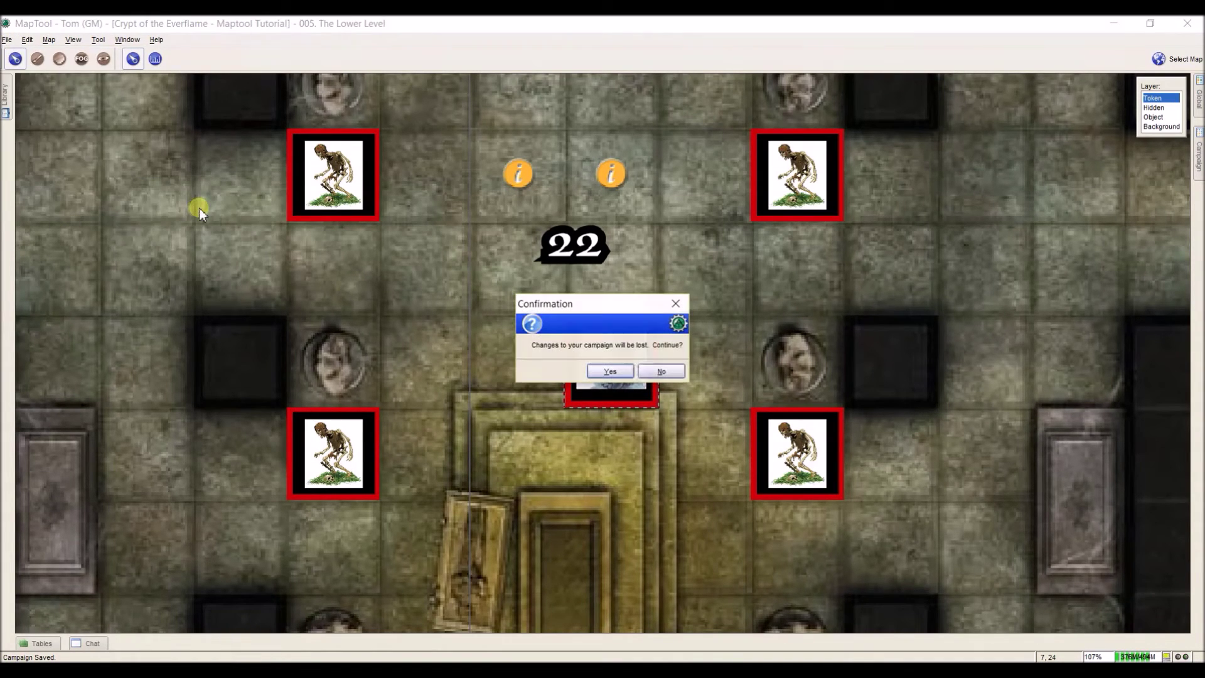
pyautogui.click(610, 369)
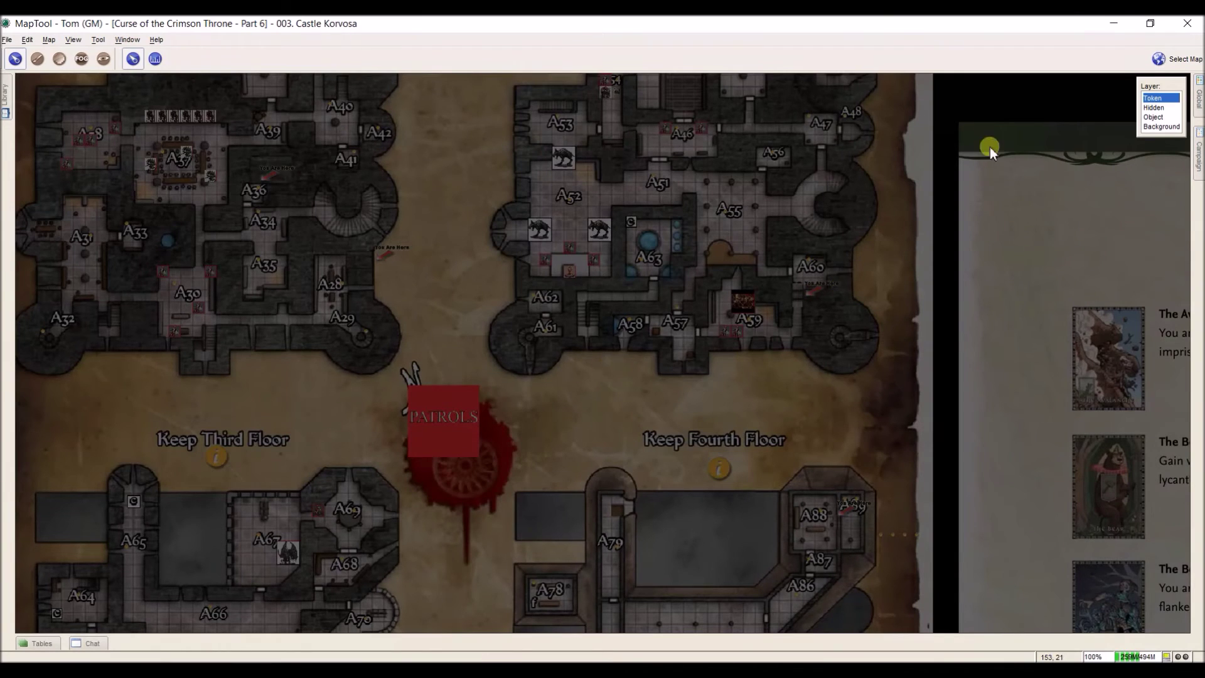
# Switch to the map 004. The Sunken Queen and find the queen token in area B20 on the Fourth Level.
pyautogui.click(1160, 59)
pyautogui.click(1127, 196)
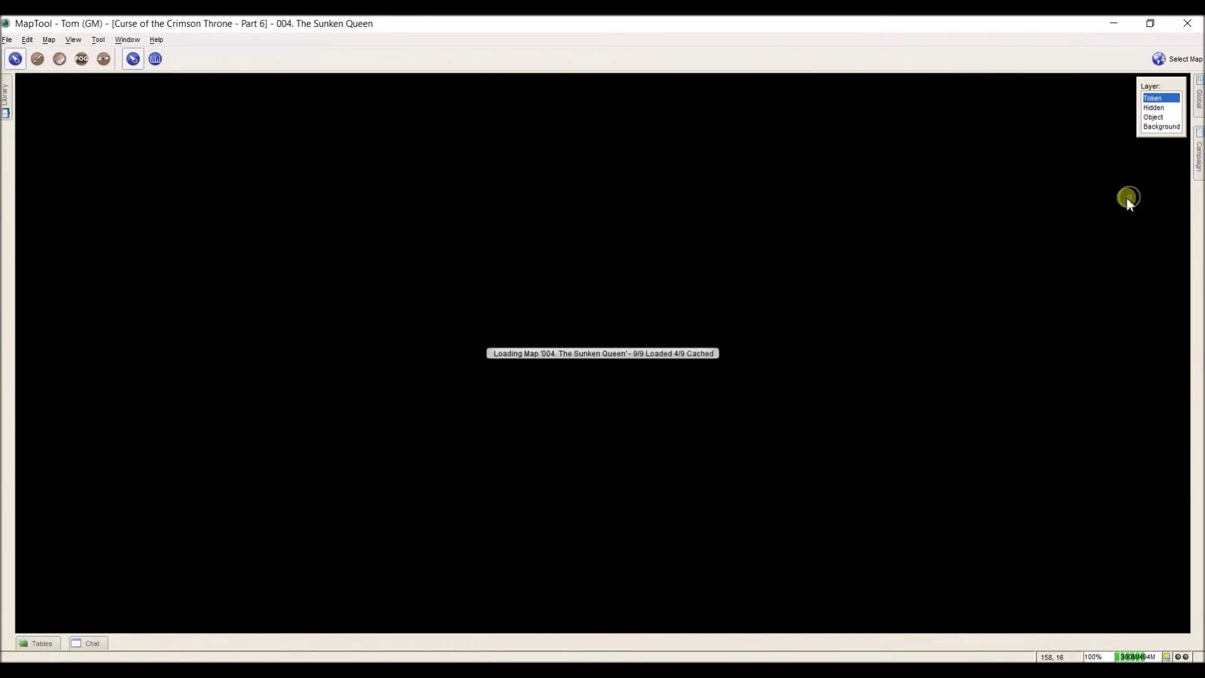
pyautogui.scroll(2, 613, 457)
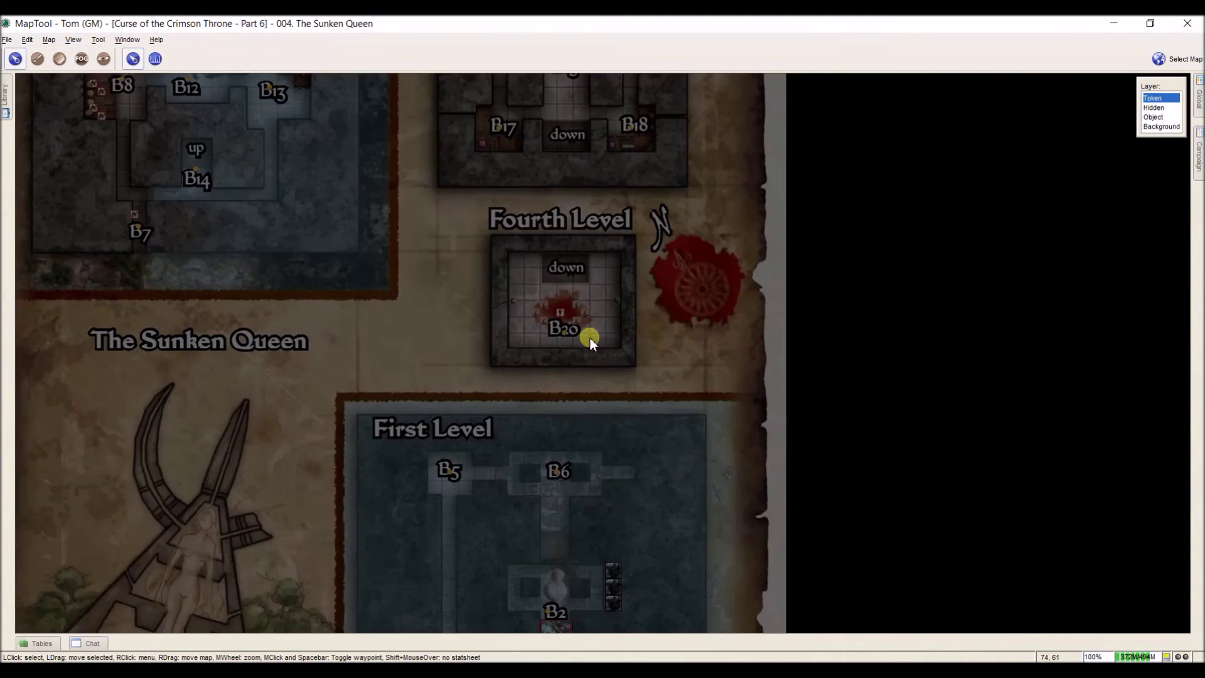
pyautogui.scroll(8, 590, 338)
pyautogui.scroll(-2, 584, 330)
pyautogui.scroll(6, 571, 409)
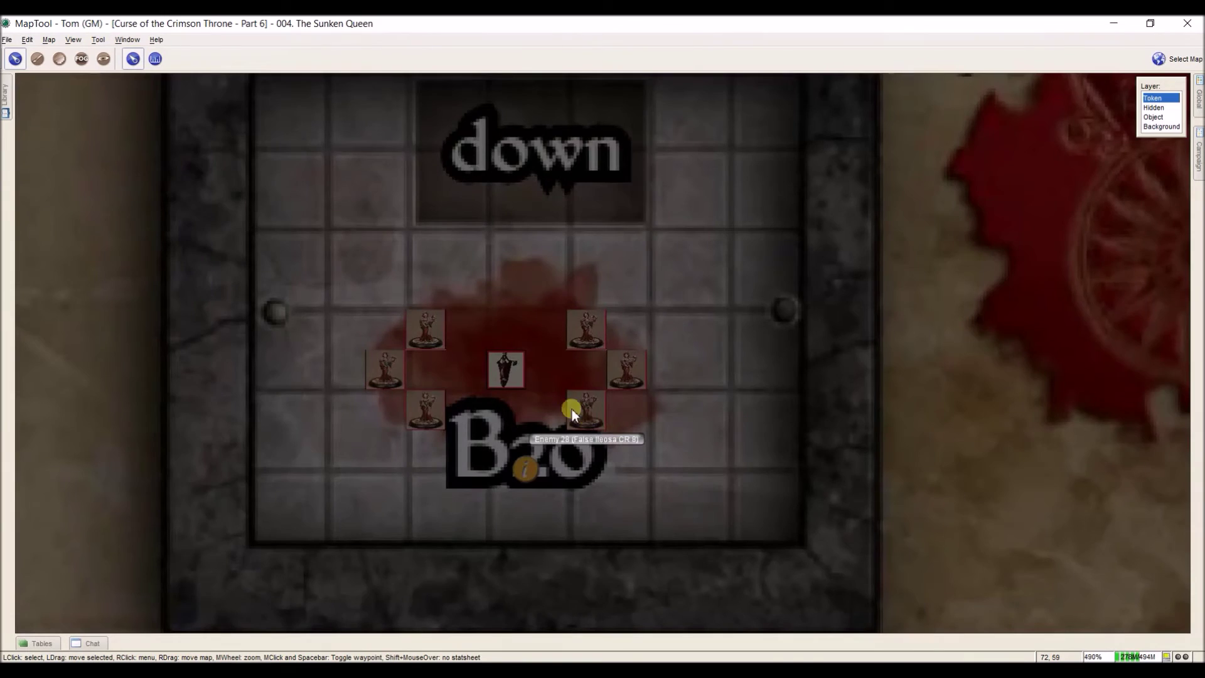
pyautogui.scroll(3, 590, 416)
pyautogui.moveTo(594, 432); pyautogui.dragTo(570, 322)
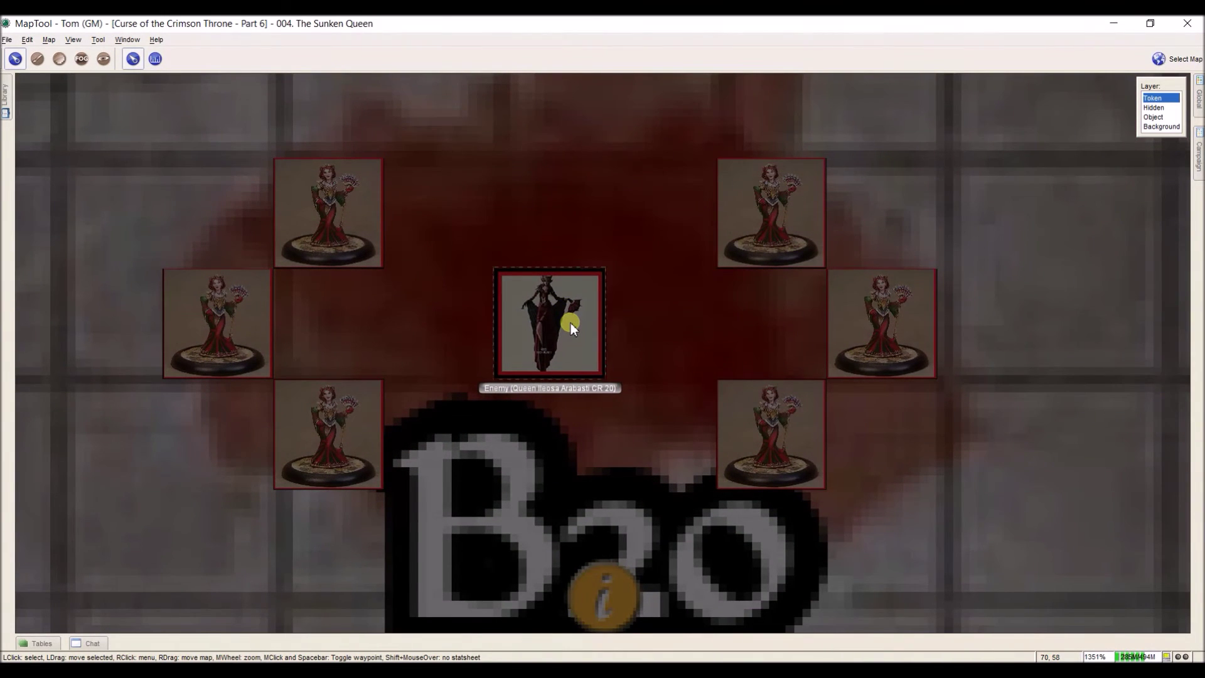
# Examine the tactics in the Notes and the defense statistics in the GM Notes of the Queen Ileosa Arabasti token.
pyautogui.doubleClick(571, 323)
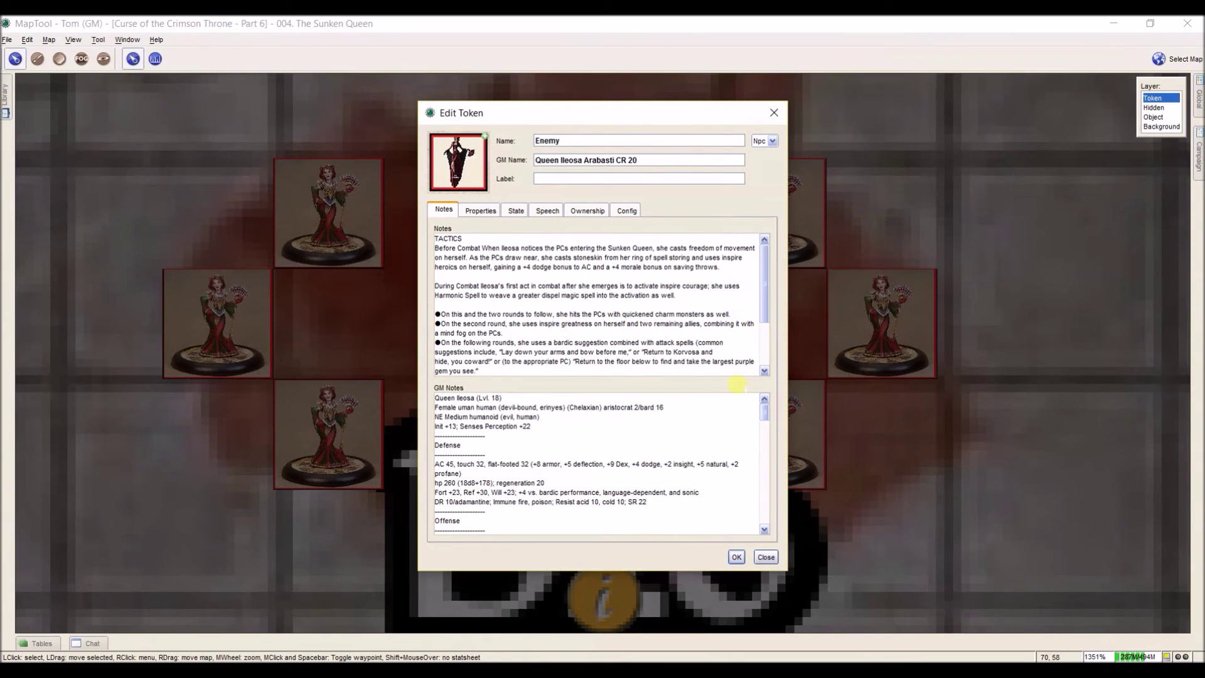
pyautogui.moveTo(767, 307)
pyautogui.mouseDown()
pyautogui.moveTo(766, 358)
pyautogui.moveTo(768, 285)
pyautogui.mouseUp()
pyautogui.moveTo(763, 293); pyautogui.dragTo(762, 375)
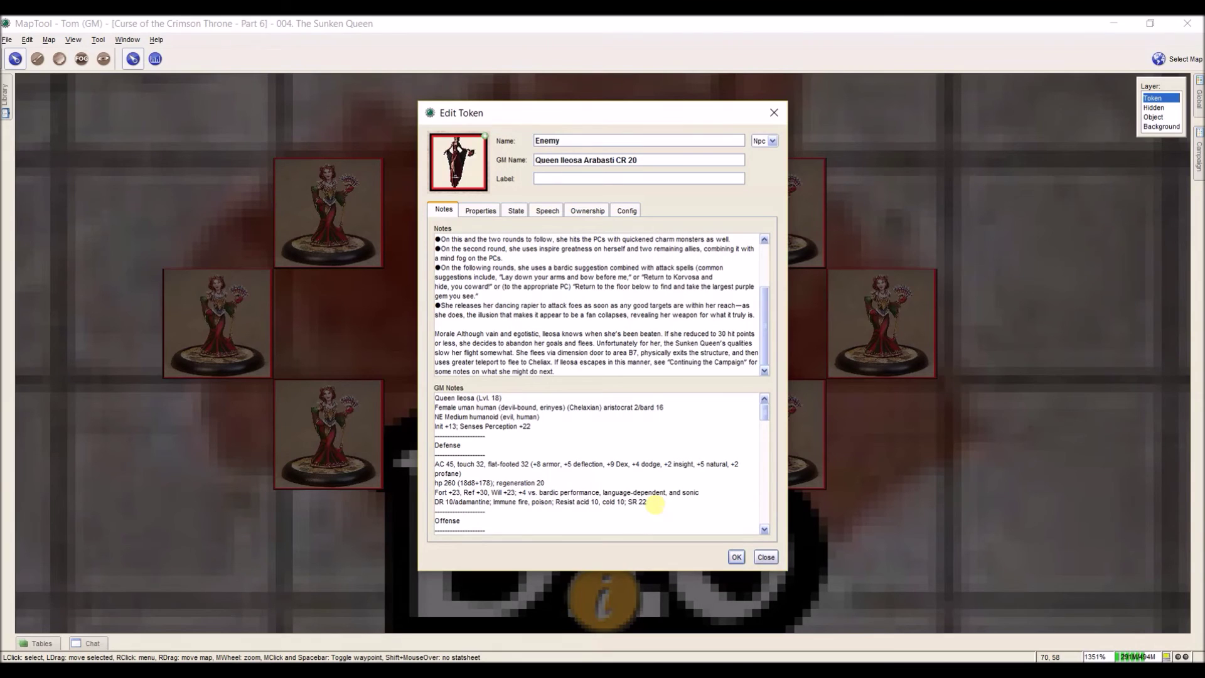
pyautogui.moveTo(647, 502); pyautogui.dragTo(437, 496)
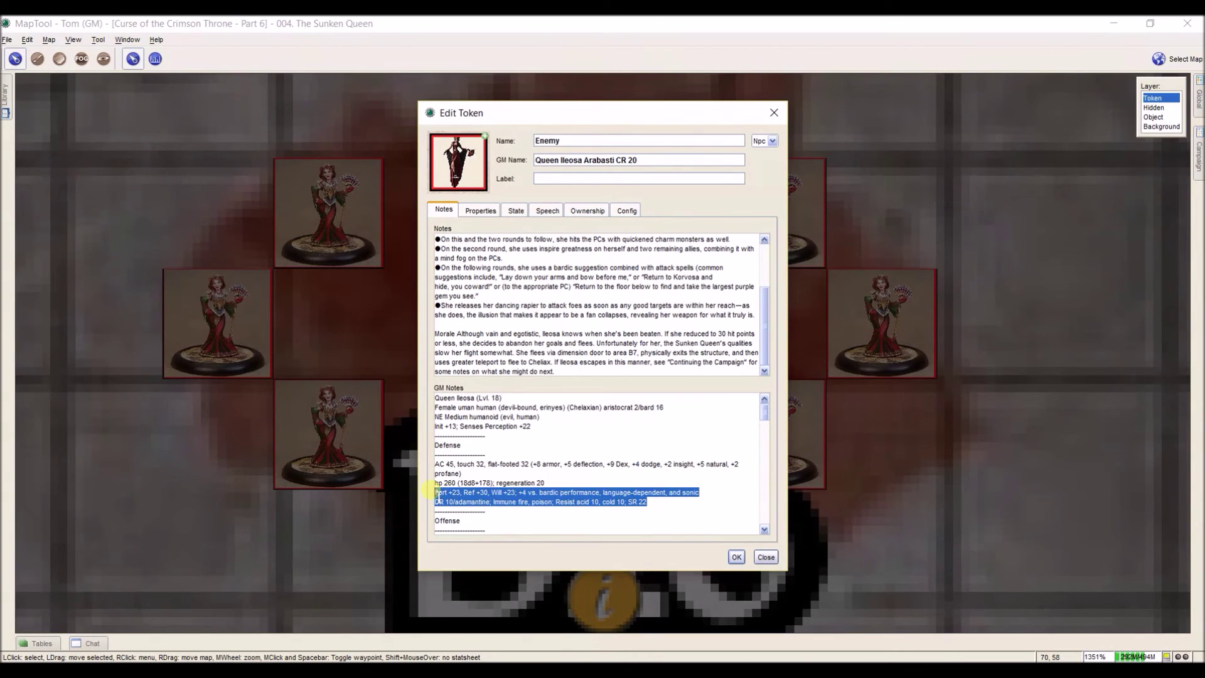
pyautogui.click(458, 487)
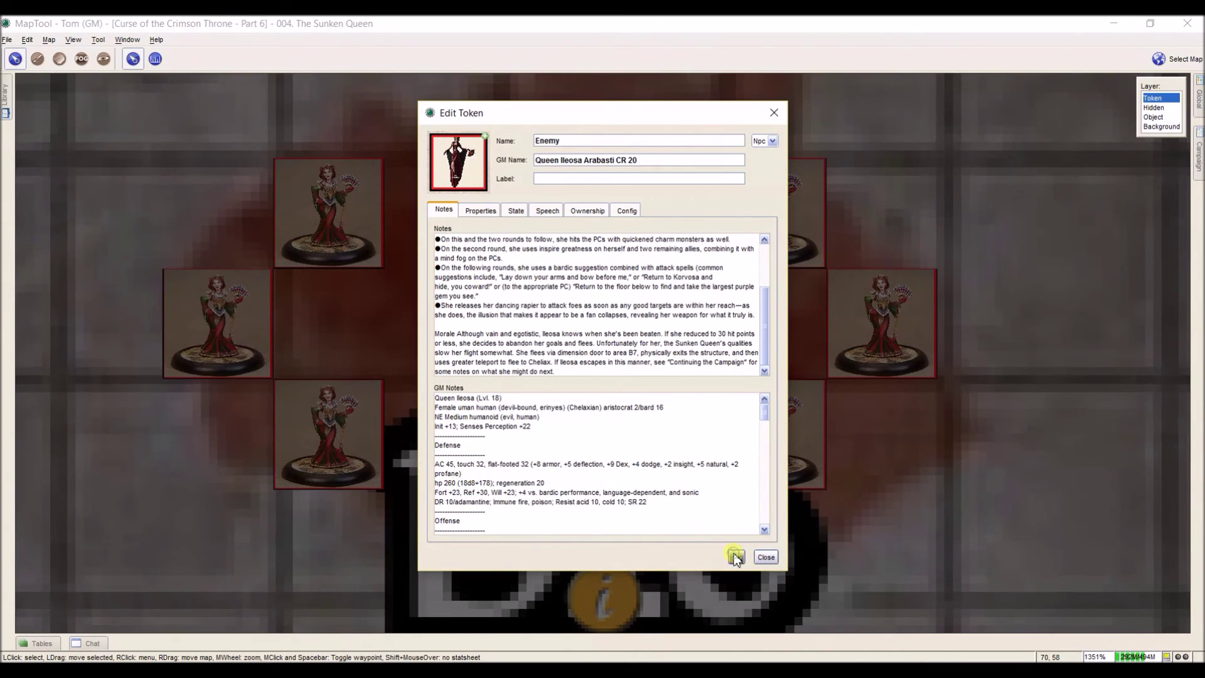
pyautogui.click(736, 557)
# Set the AC to 13 in the GM Notes of the False Ileosa token Enemy 27.
pyautogui.doubleClick(332, 446)
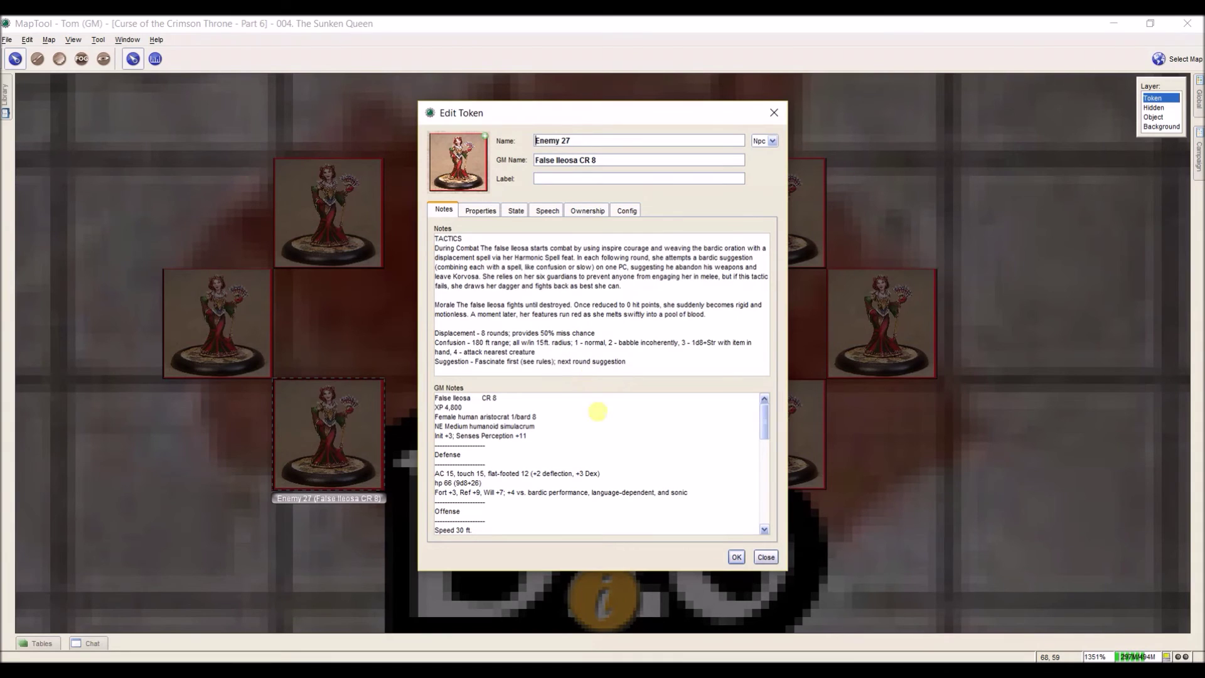
pyautogui.click(759, 426)
pyautogui.moveTo(760, 430); pyautogui.dragTo(761, 377)
pyautogui.doubleClick(449, 474)
pyautogui.write('13')
pyautogui.click(733, 557)
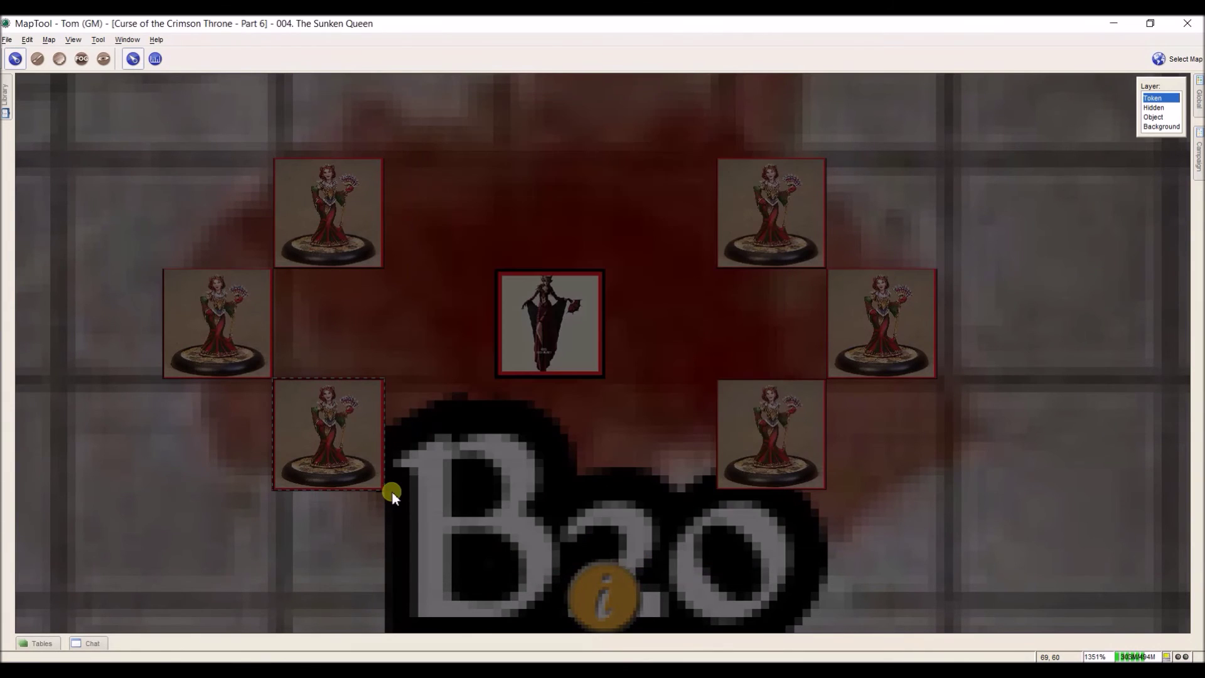
# Recheck the Enemy 27 token's GM Notes and set its hp to 50.
pyautogui.doubleClick(337, 439)
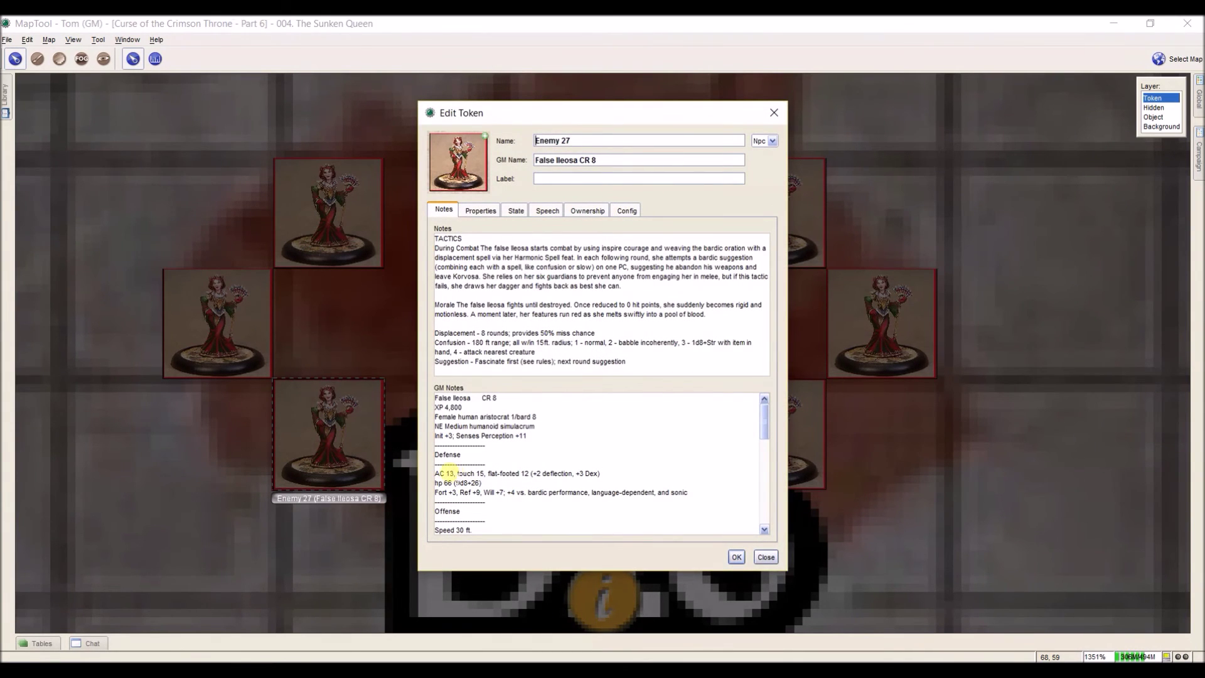
pyautogui.click(733, 557)
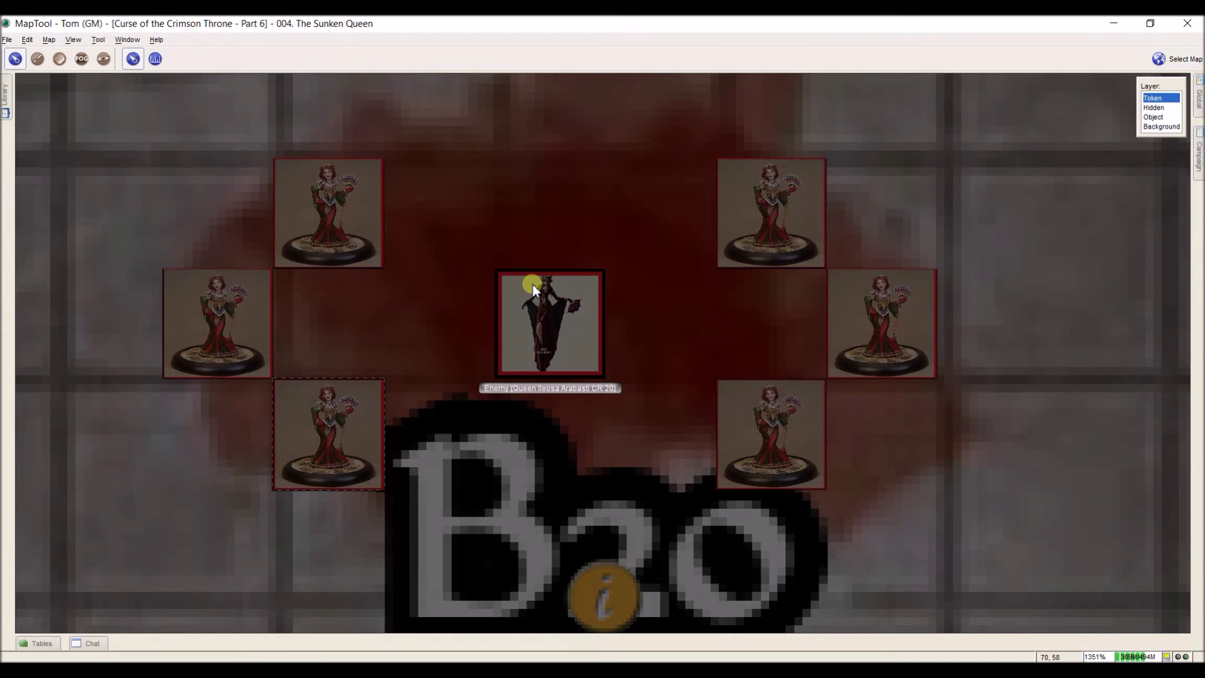
pyautogui.doubleClick(314, 424)
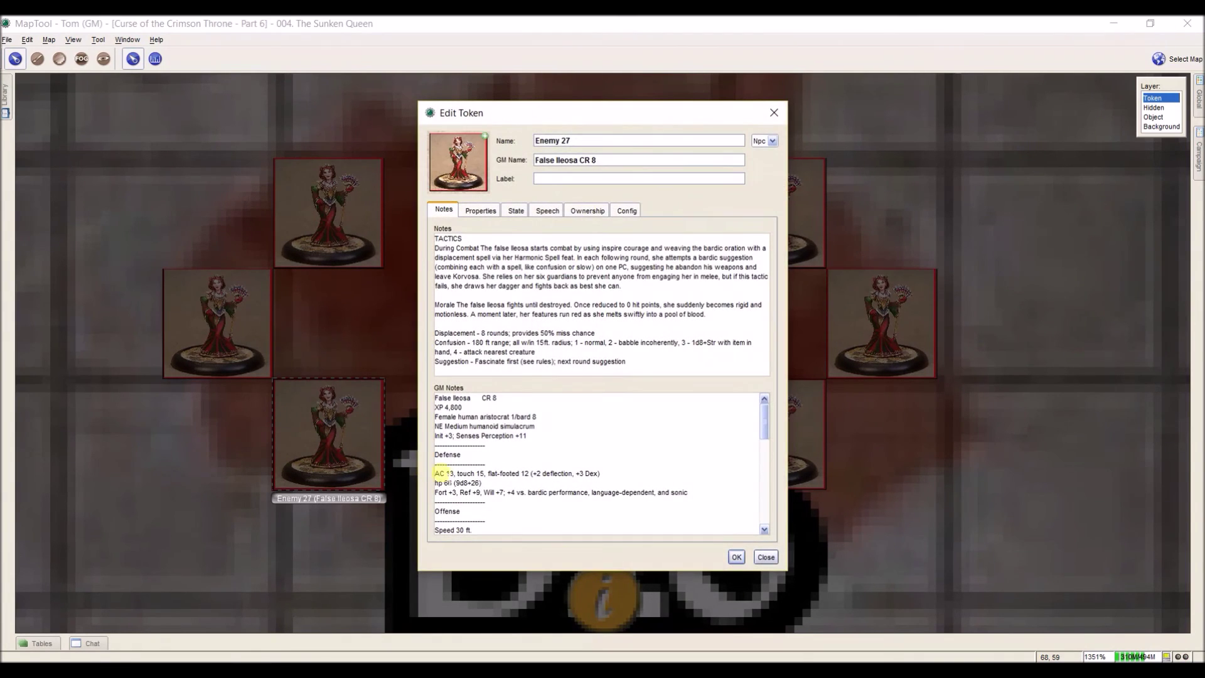
pyautogui.doubleClick(447, 482)
pyautogui.write('50')
pyautogui.click(736, 557)
# Set the hp to 45 in the GM Notes of the False Ileosa token Enemy 29.
pyautogui.doubleClick(872, 361)
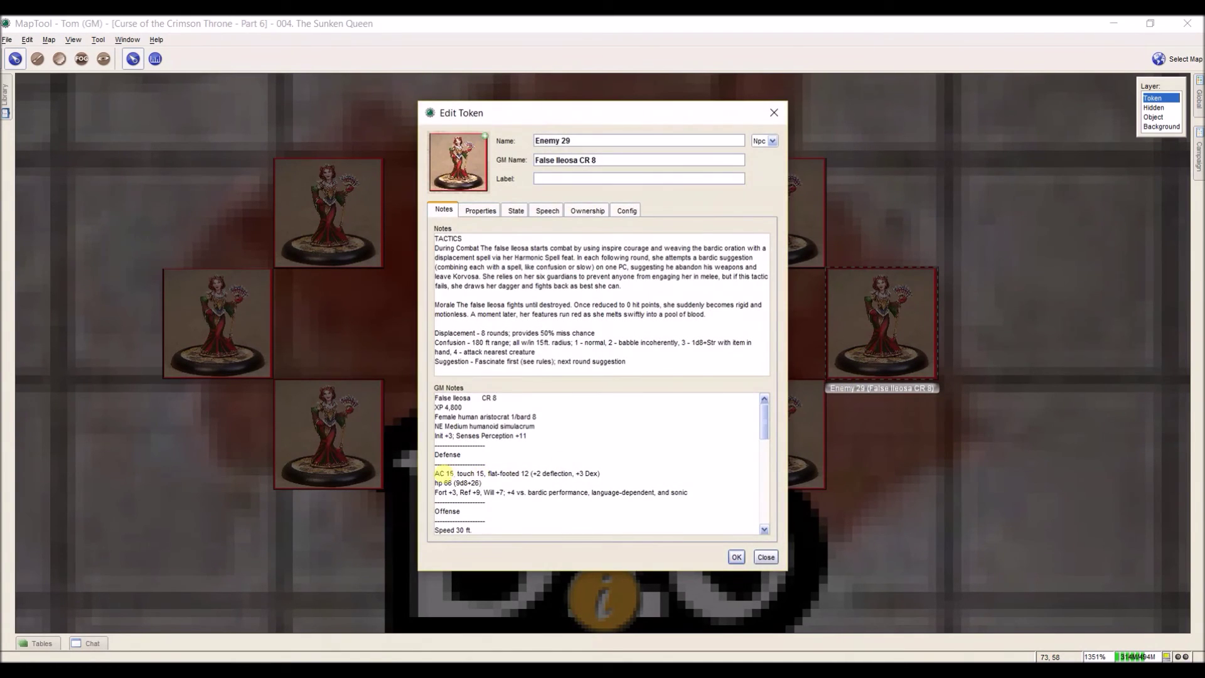
pyautogui.doubleClick(448, 482)
pyautogui.write('45')
pyautogui.click(736, 557)
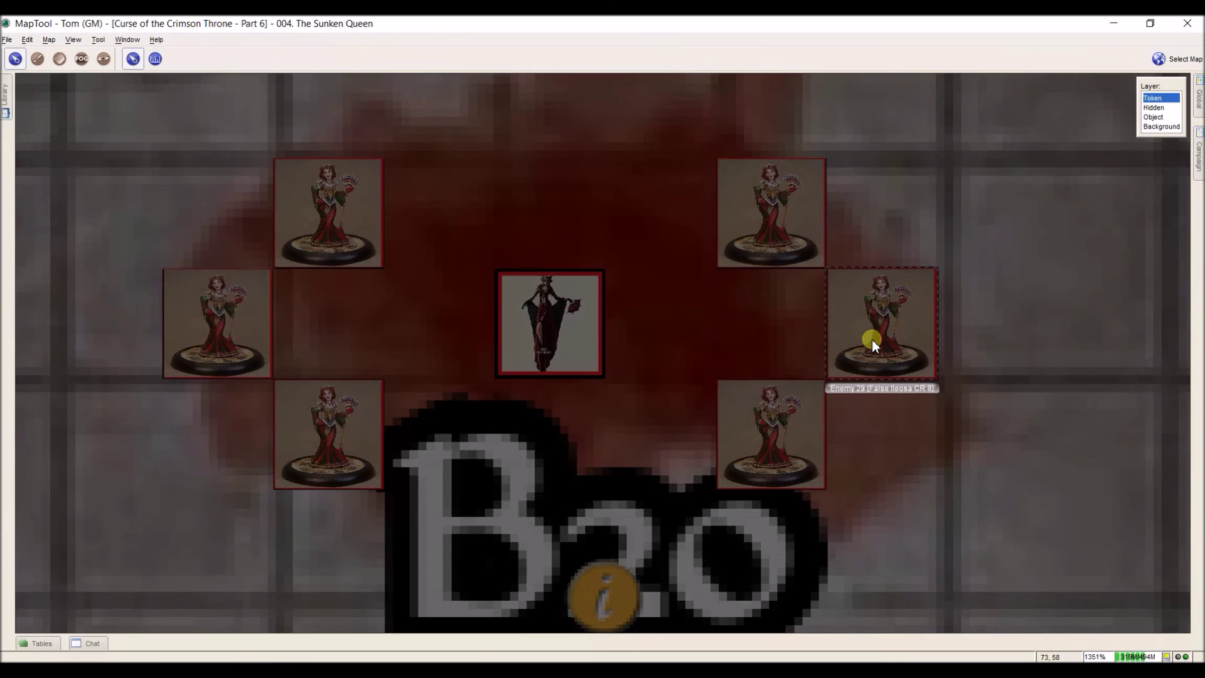
# Exit the program without saving the changes to the Curse of the Crimson Throne campaign.
pyautogui.click(1186, 23)
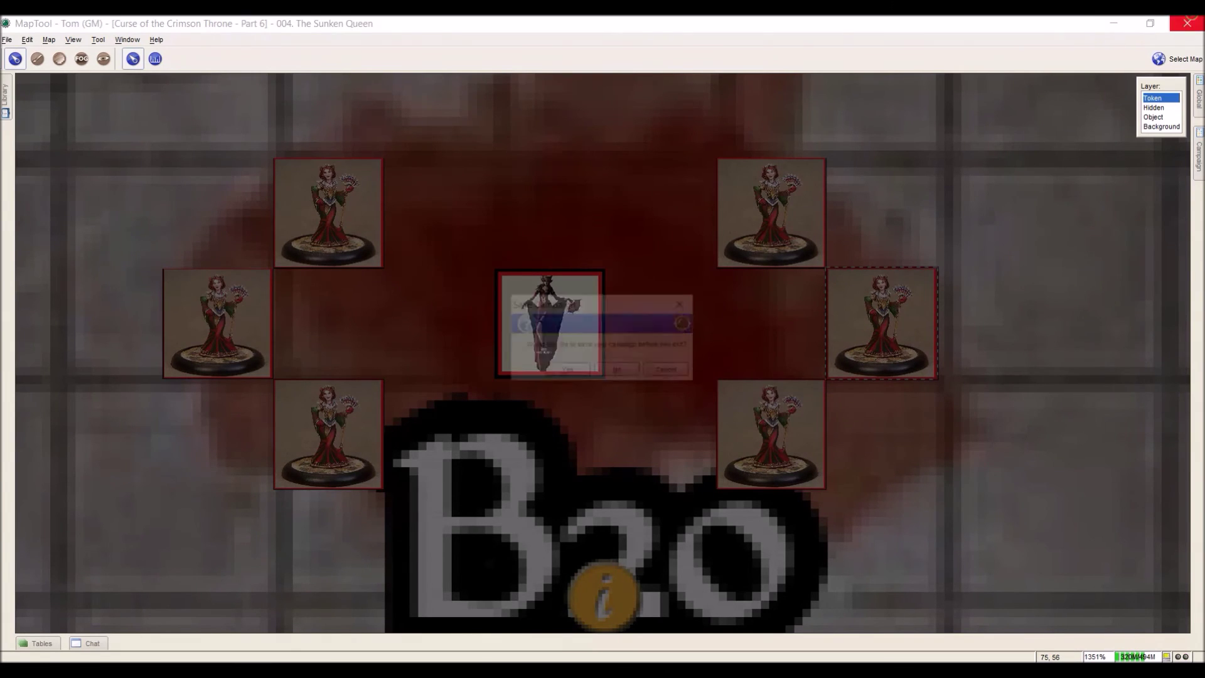
pyautogui.click(618, 371)
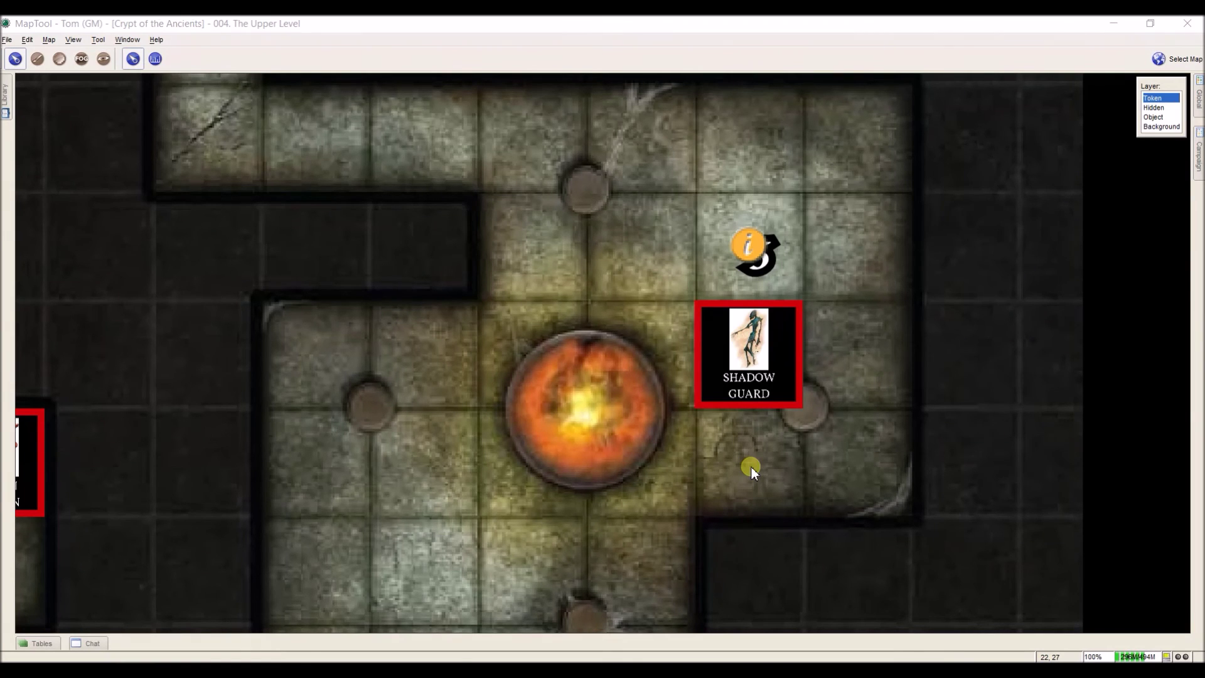
# Check the Shadow Guard token beside the fire pit while switching between the Hidden and Token layers.
pyautogui.scroll(-4, 751, 467)
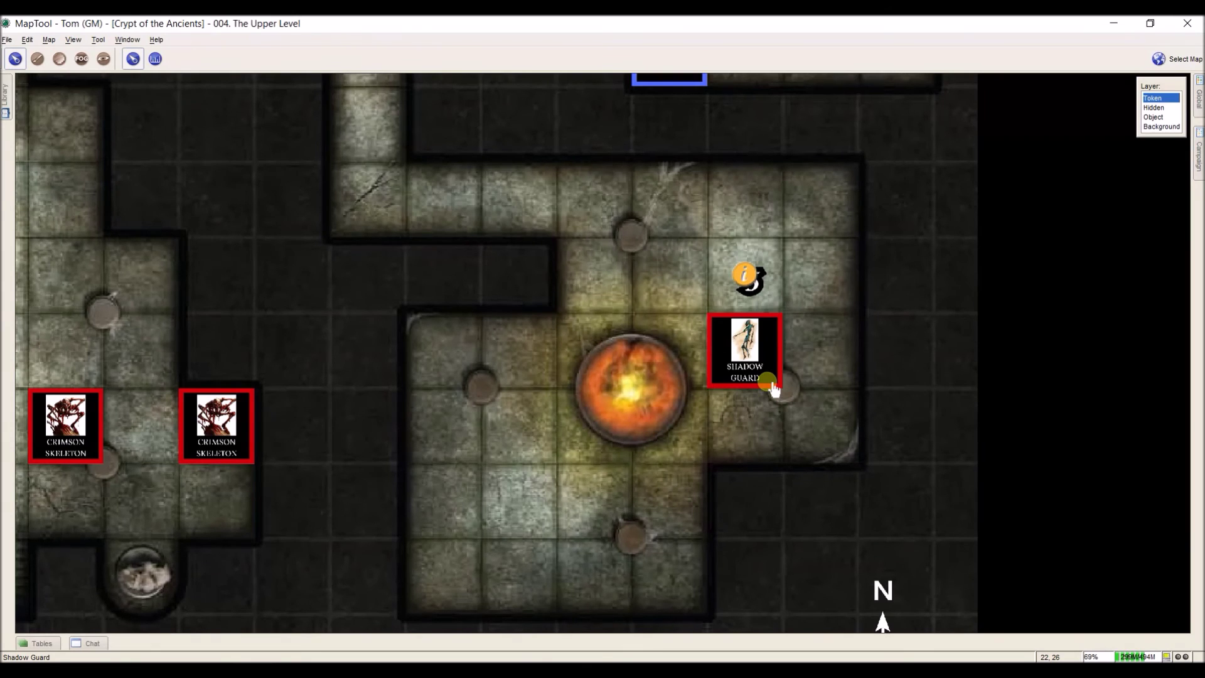
pyautogui.click(1154, 107)
pyautogui.click(1152, 98)
pyautogui.moveTo(742, 372)
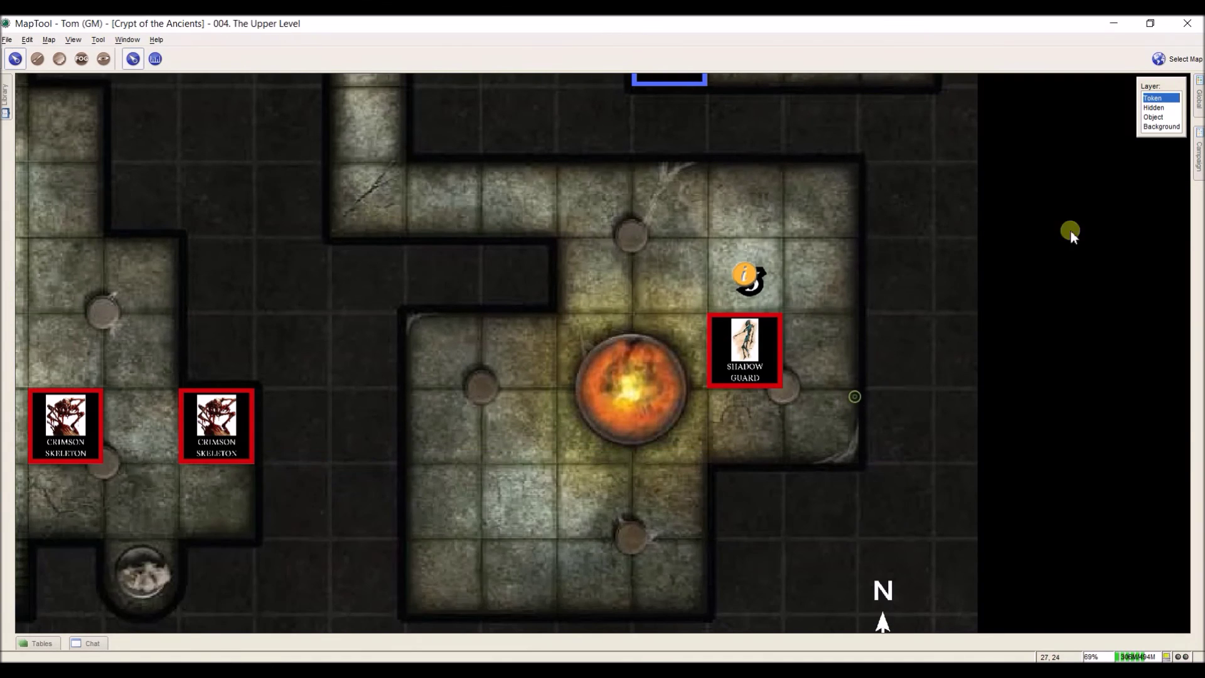
# Read the notes of the Shadow Guard token on the Hidden layer and return to the Token layer.
pyautogui.click(1154, 108)
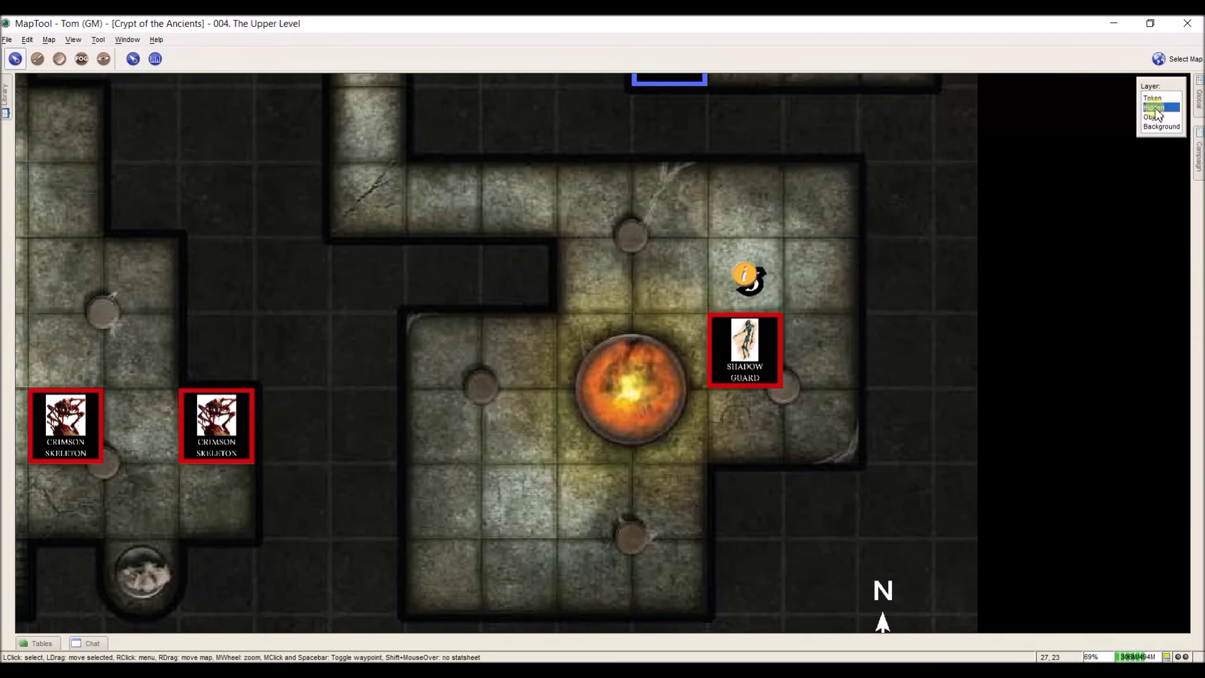
pyautogui.doubleClick(780, 335)
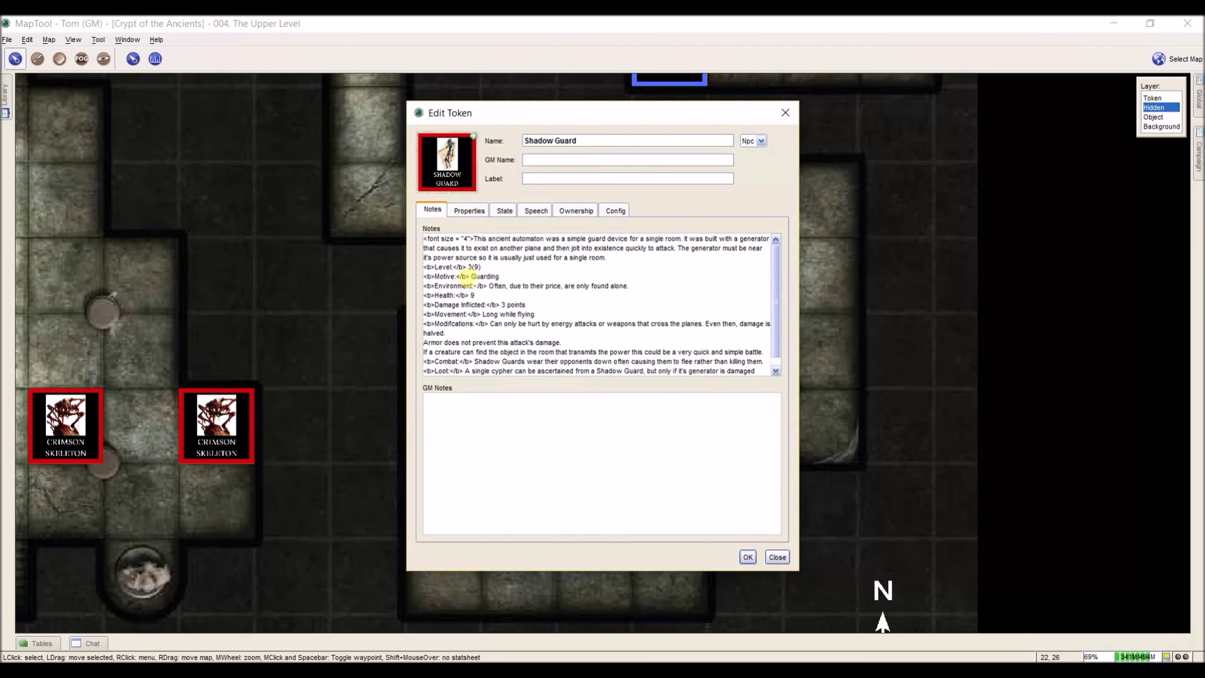
pyautogui.click(469, 276)
pyautogui.scroll(-1, 649, 295)
pyautogui.scroll(1, 649, 295)
pyautogui.click(748, 556)
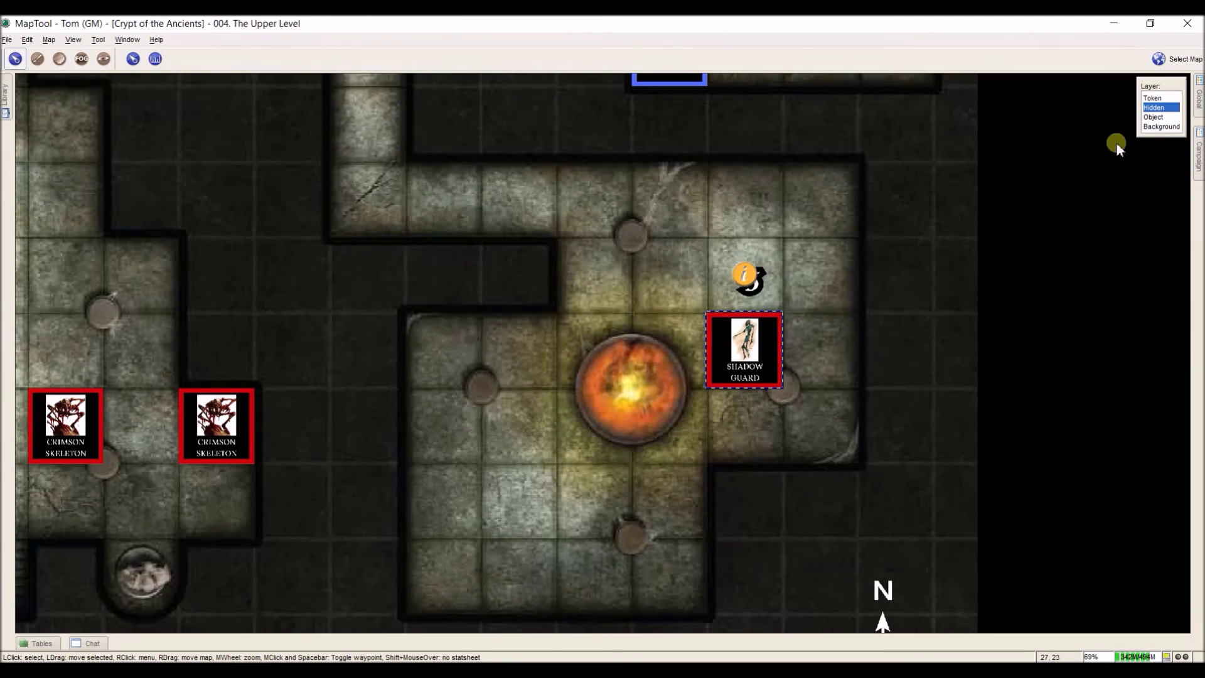
pyautogui.click(1152, 98)
pyautogui.scroll(-3, 728, 359)
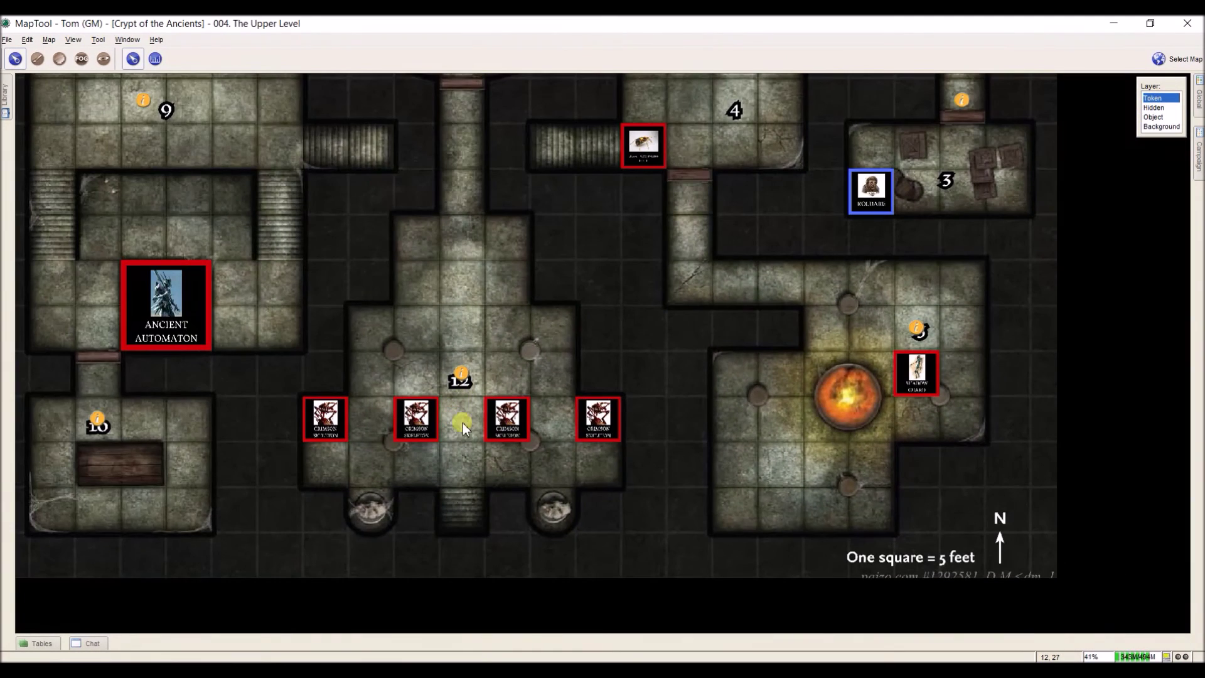
# Read the notes of the Crimson Skeleton and Ancient Automaton tokens and look over the rooms around area 11.
pyautogui.moveTo(500, 419)
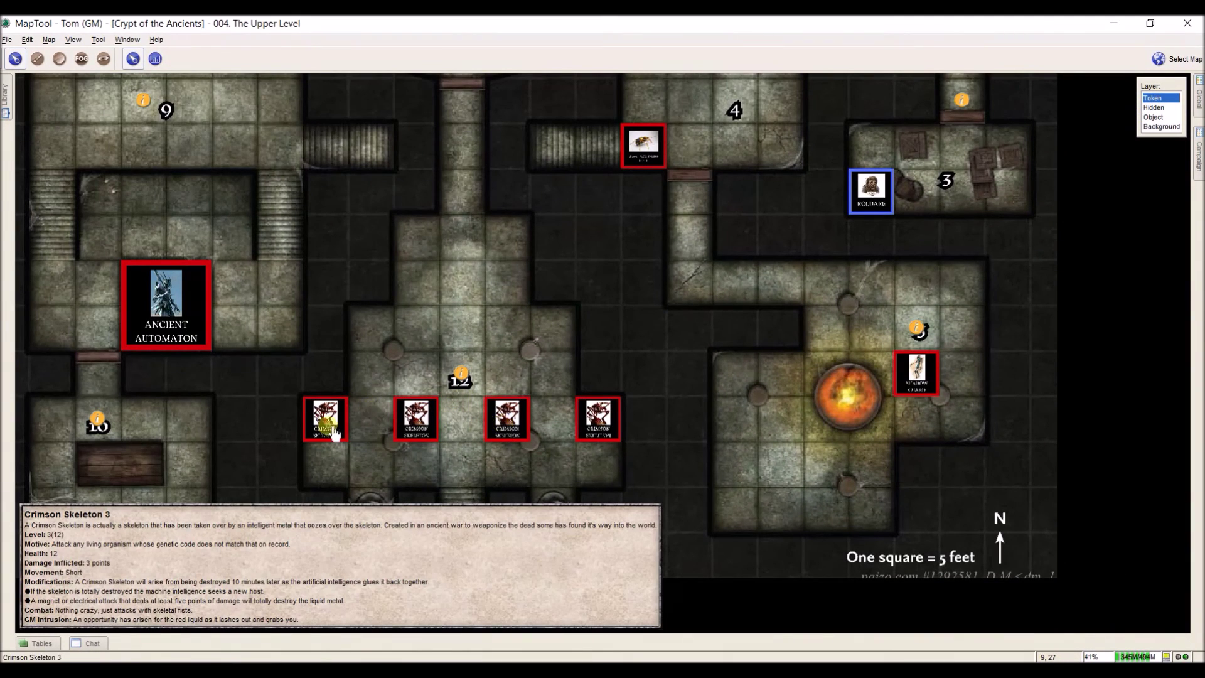
pyautogui.moveTo(181, 302)
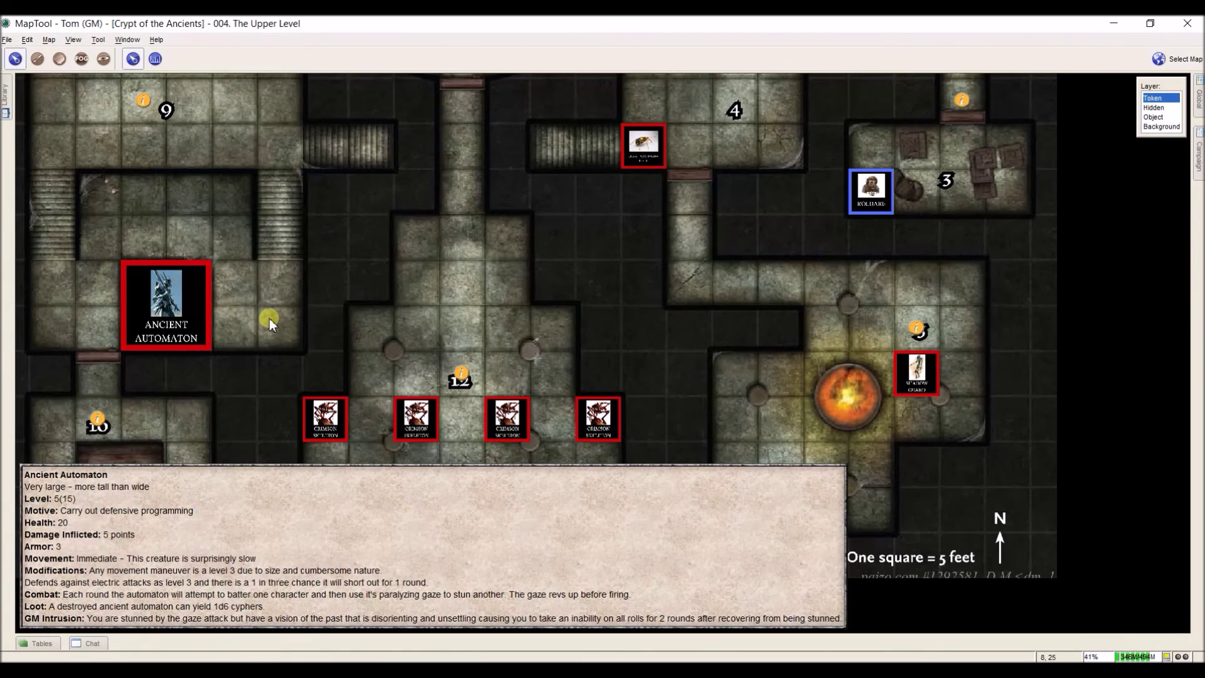
pyautogui.moveTo(299, 220); pyautogui.dragTo(275, 412)
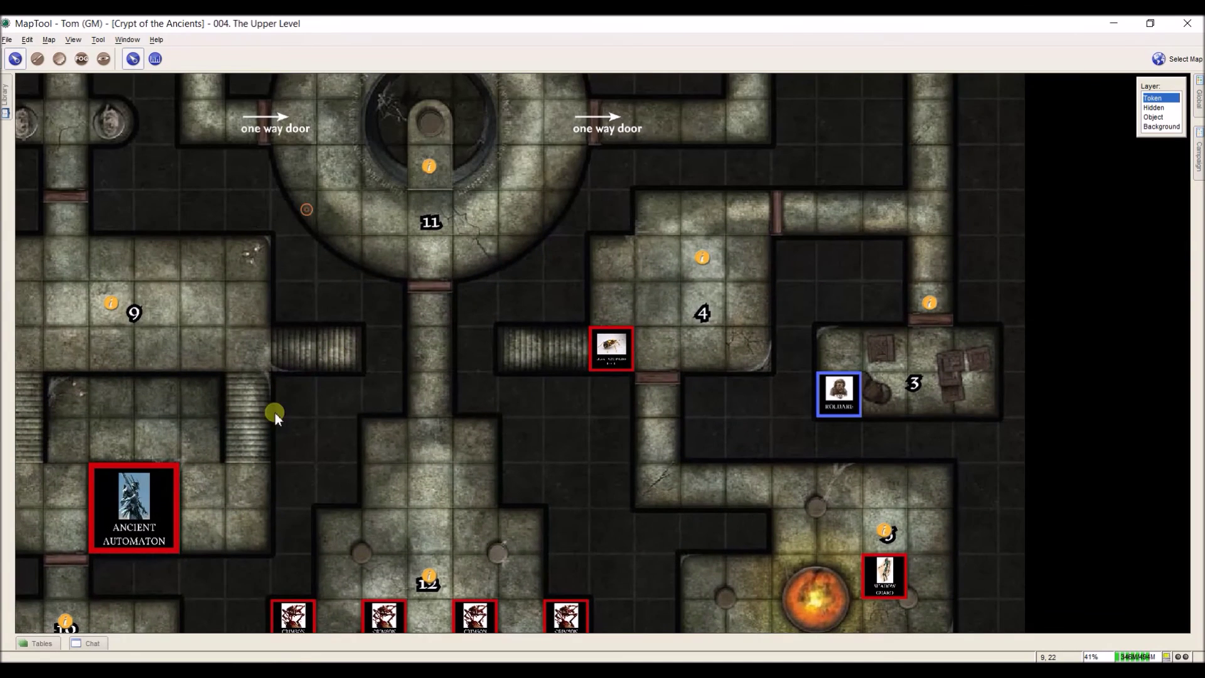
pyautogui.moveTo(609, 326); pyautogui.dragTo(629, 564)
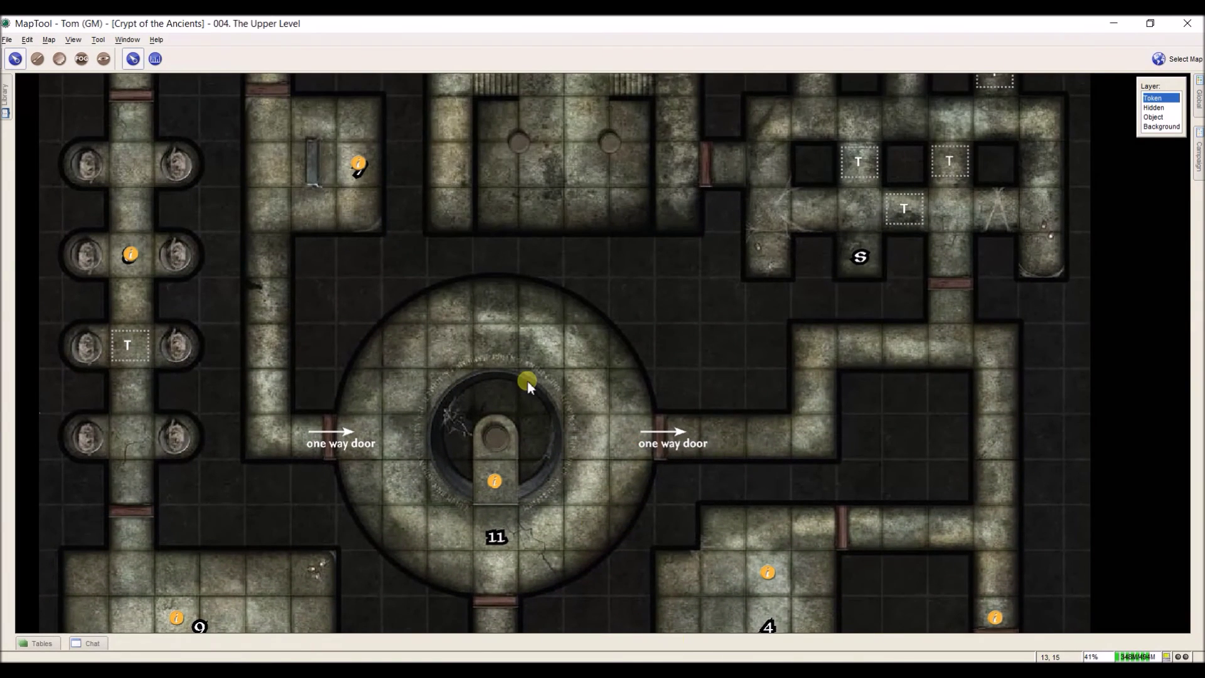
pyautogui.moveTo(527, 381); pyautogui.dragTo(558, 303)
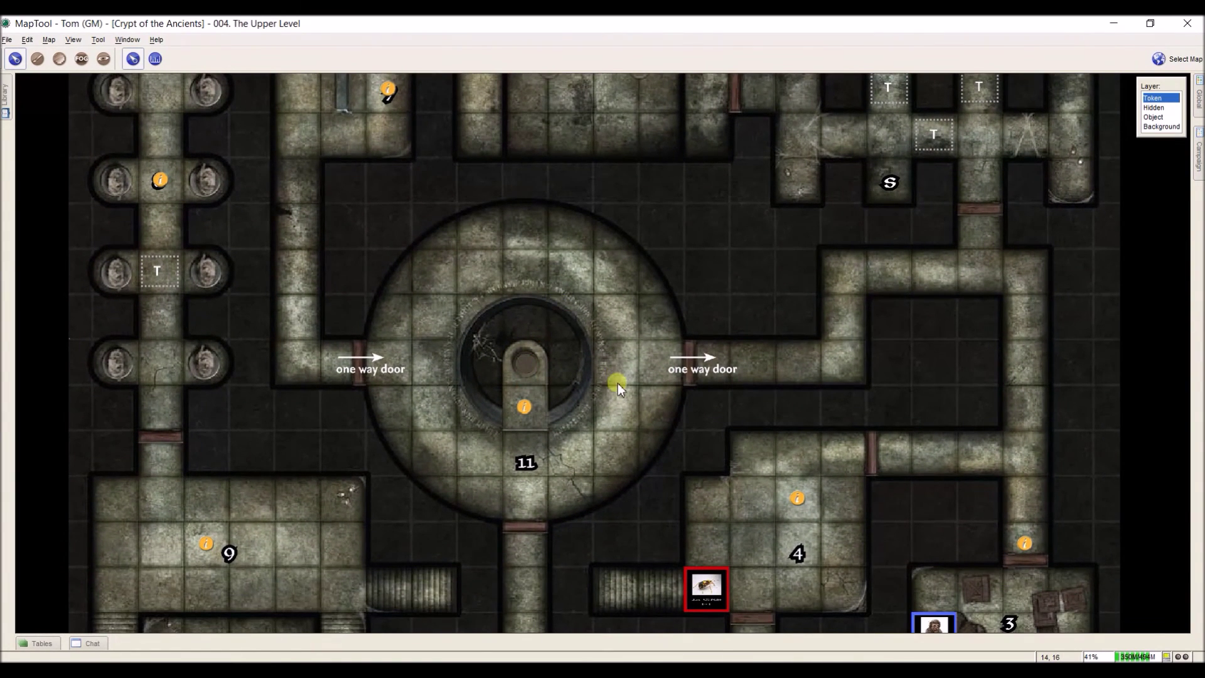
pyautogui.moveTo(617, 382); pyautogui.dragTo(579, 201)
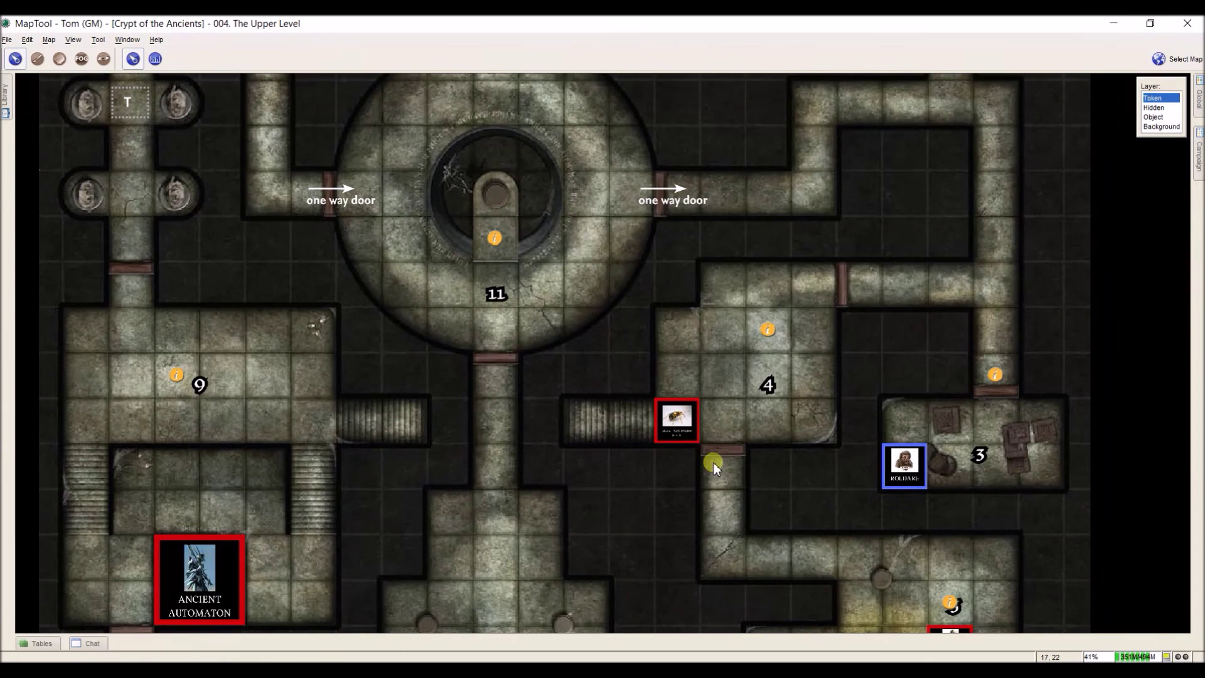